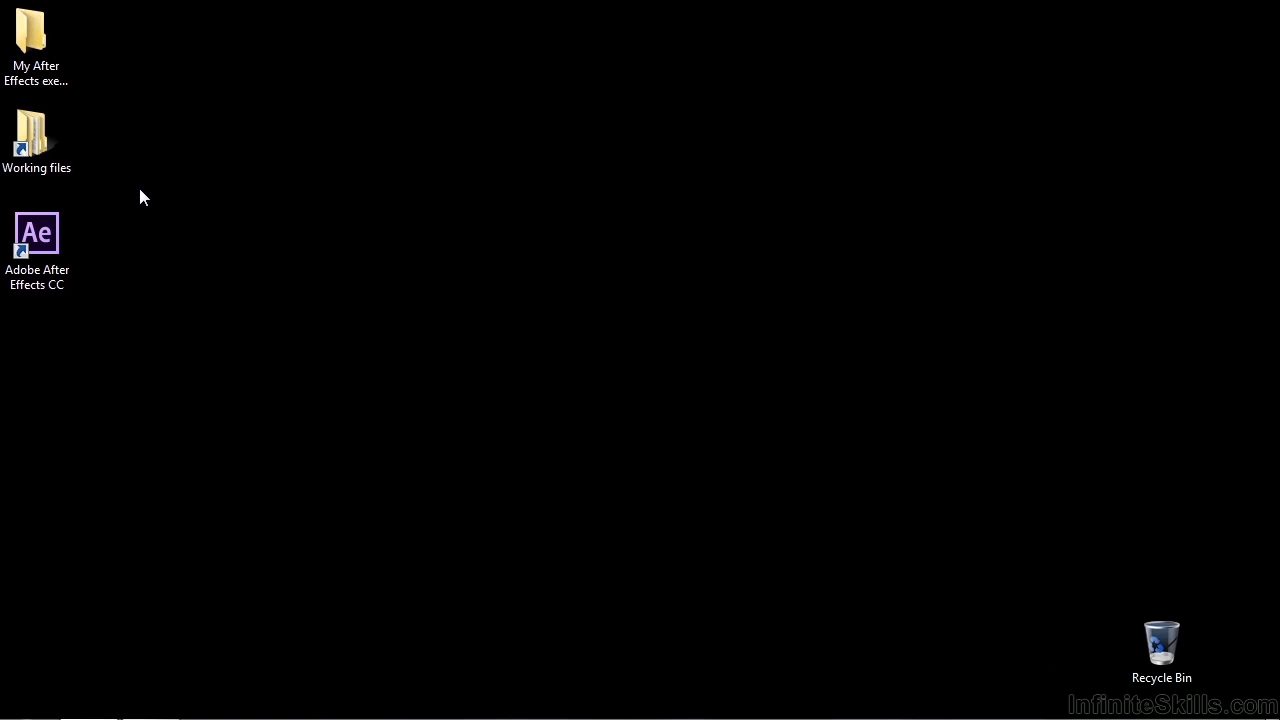
Open 2001-3D-camera-tracking.aep from Working files > After Effects projects
double_click(37, 163)
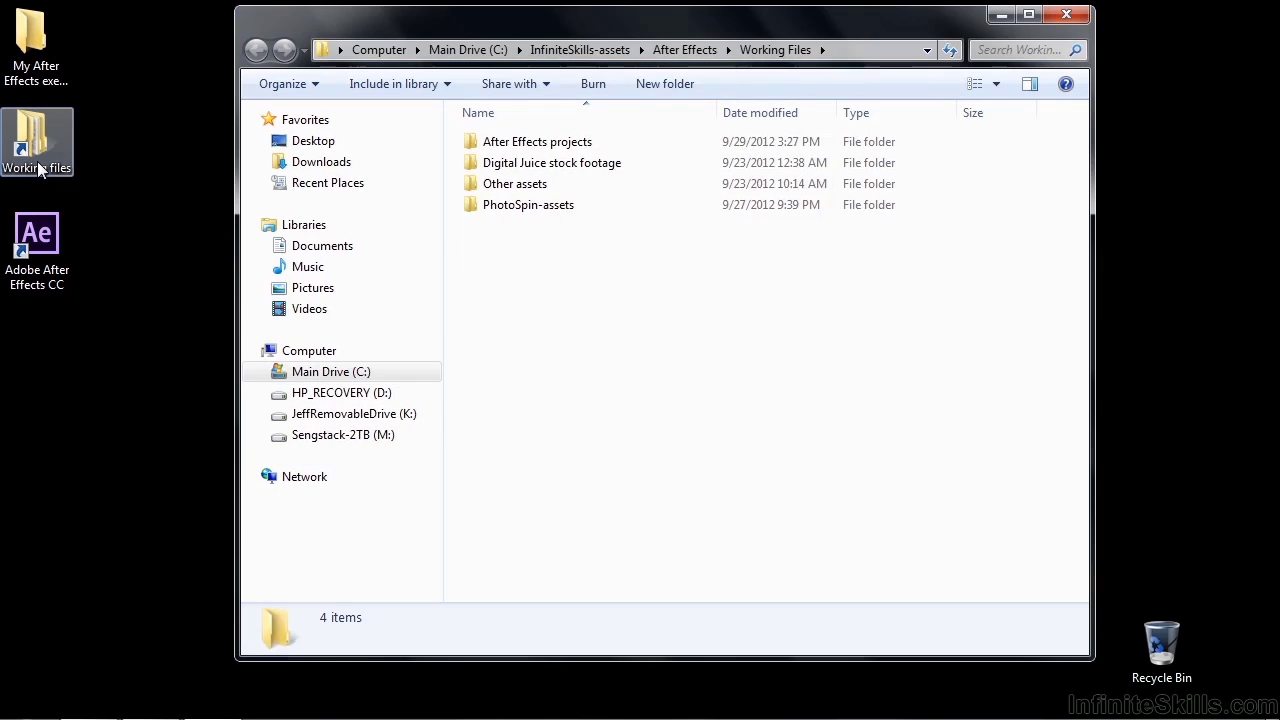
double_click(490, 141)
scroll(636, 365, "down", 15)
left_click(575, 556)
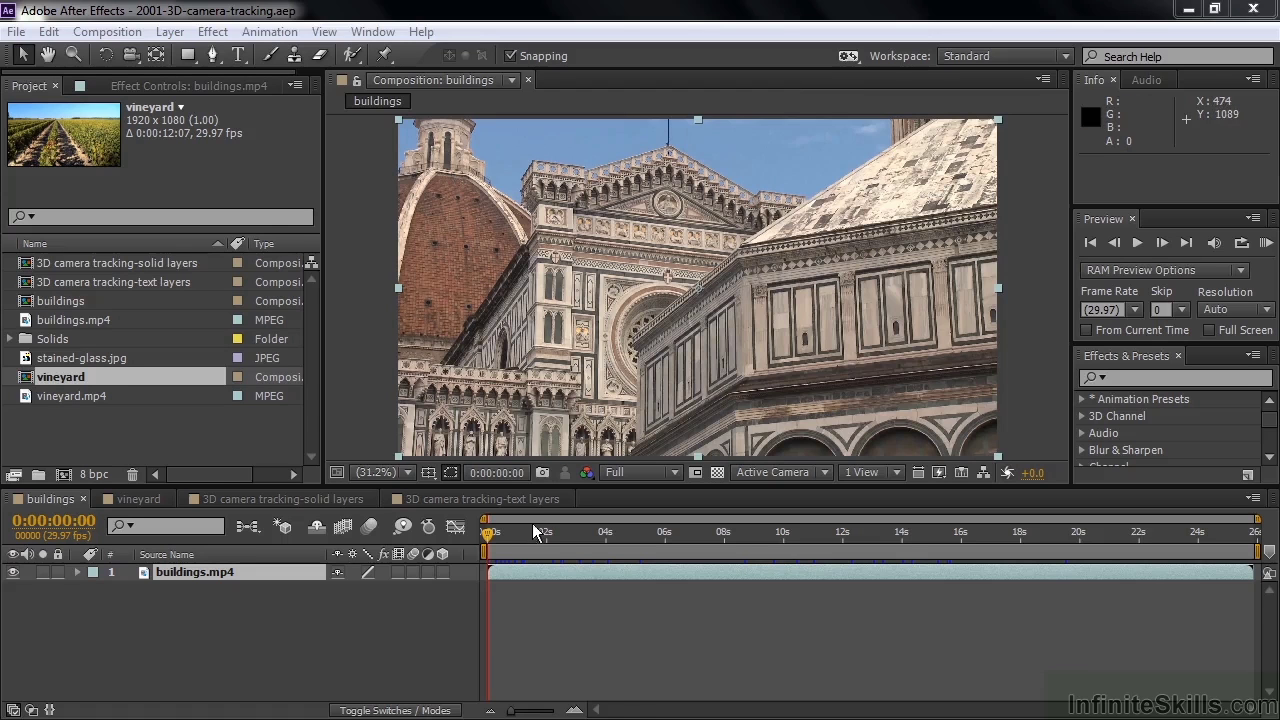
left_click(498, 538)
left_click_drag(498, 540, 913, 535)
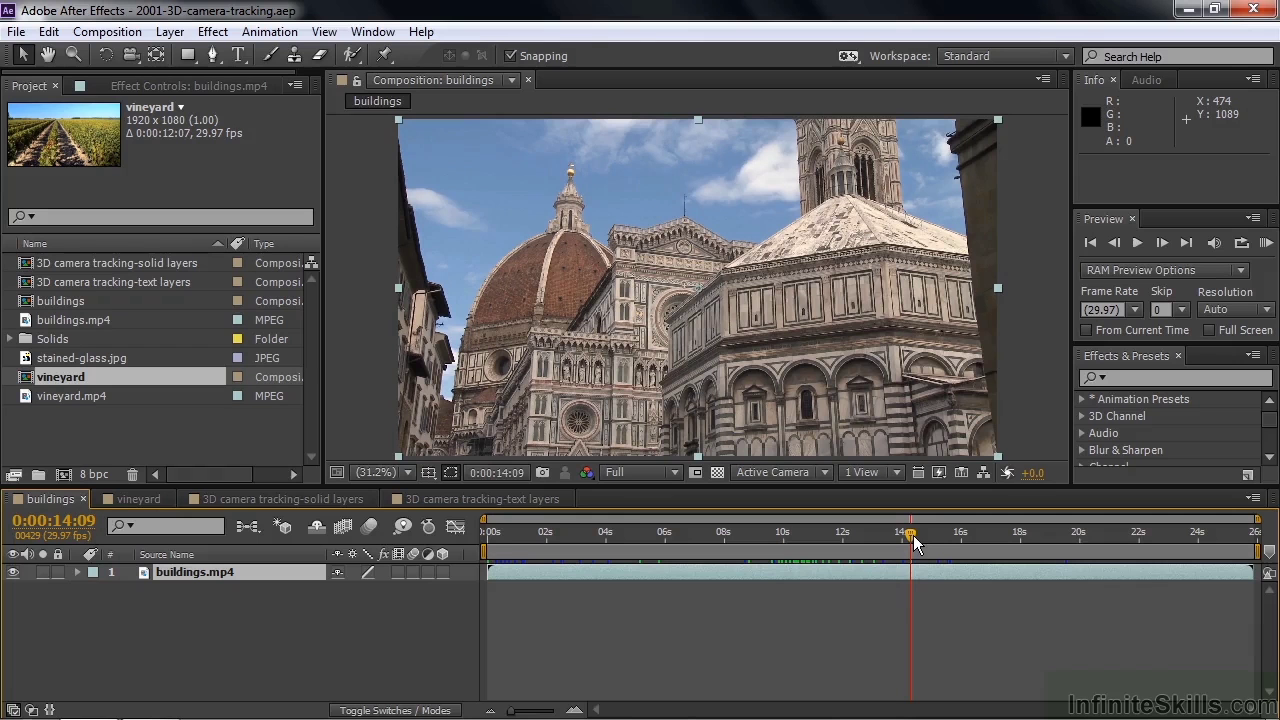
Switch to the 3D camera tracking-solid layers composition and scrub through the stained-glass tracking, ending near 0:00:08:15
left_click(283, 499)
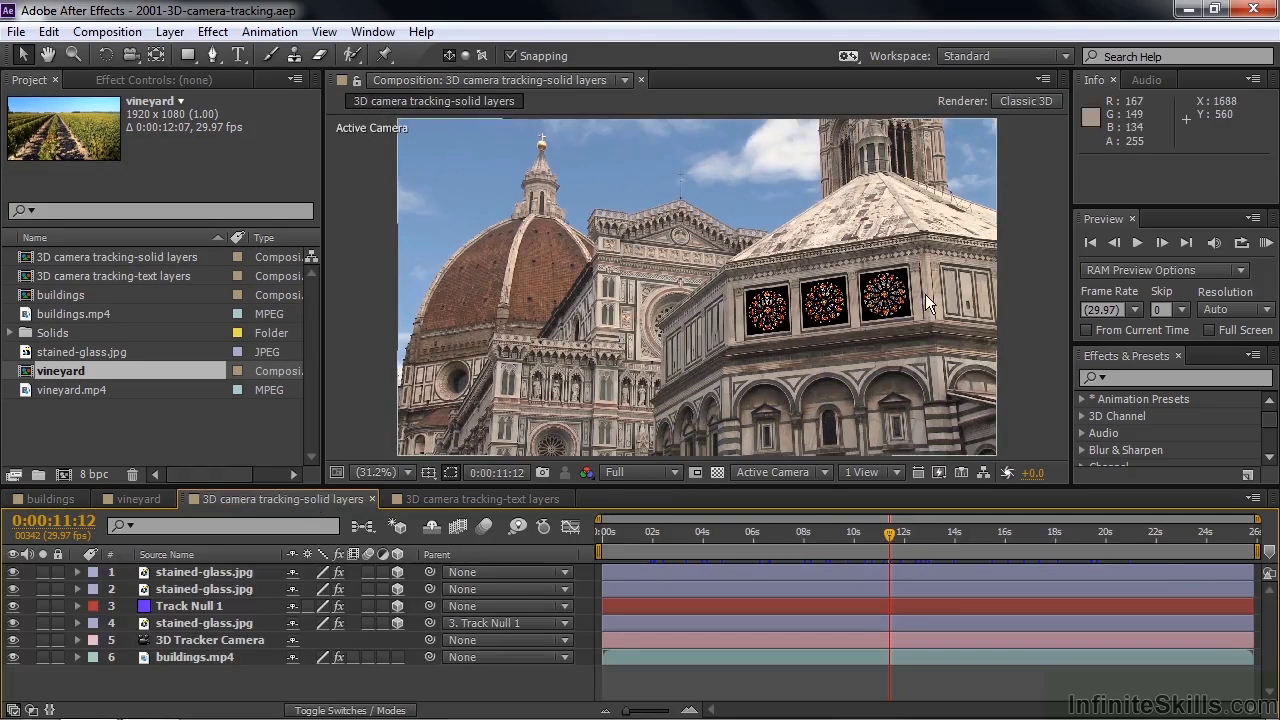
left_click_drag(893, 536, 864, 538)
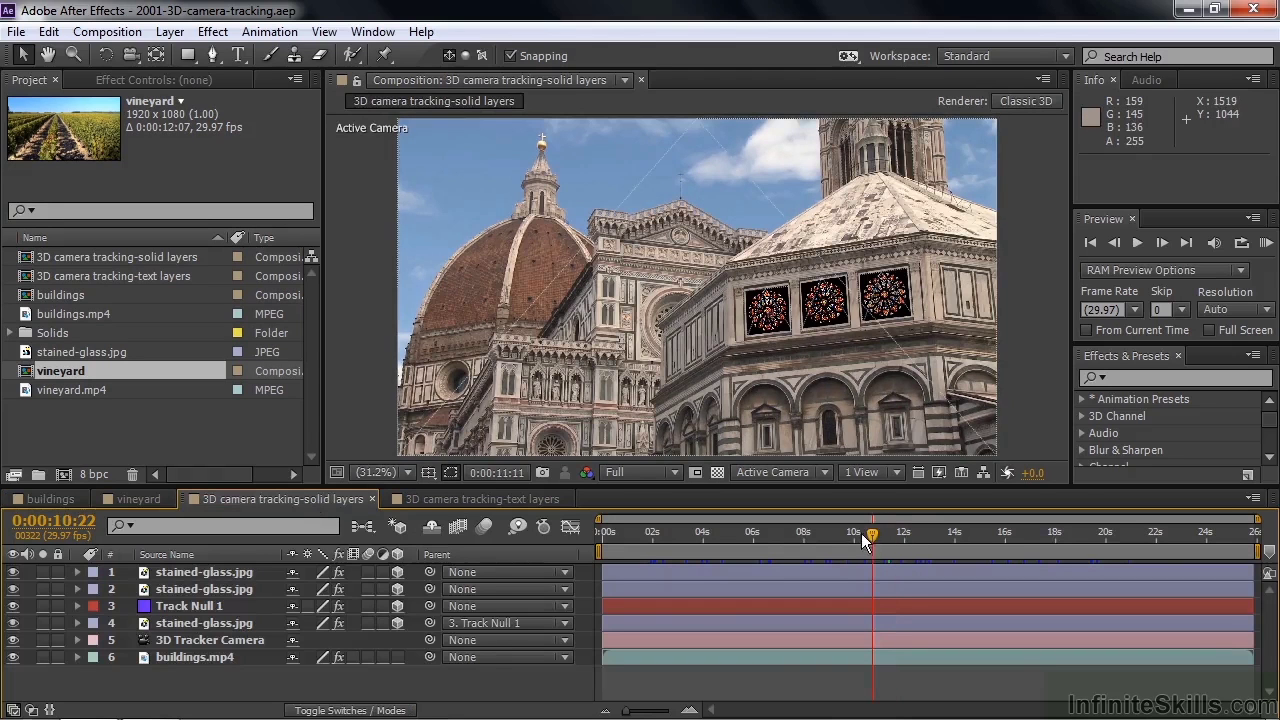
left_click(771, 533)
left_click_drag(771, 537, 727, 537)
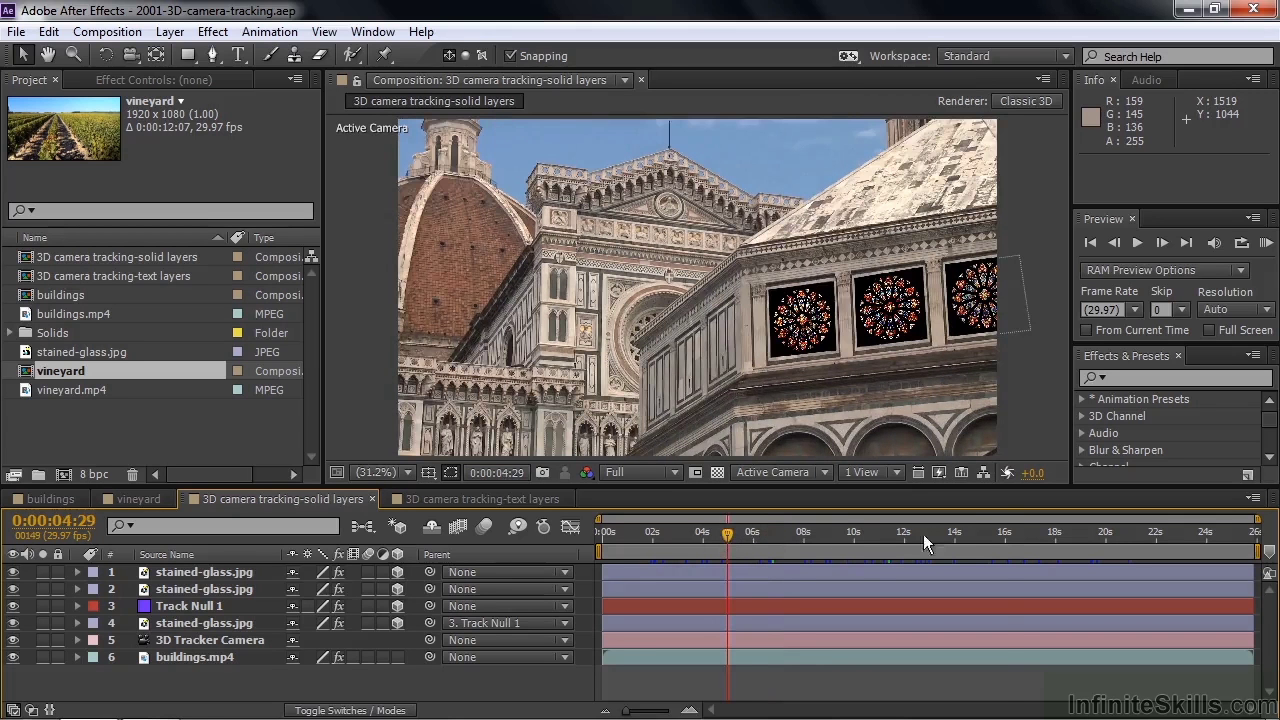
left_click(1003, 534)
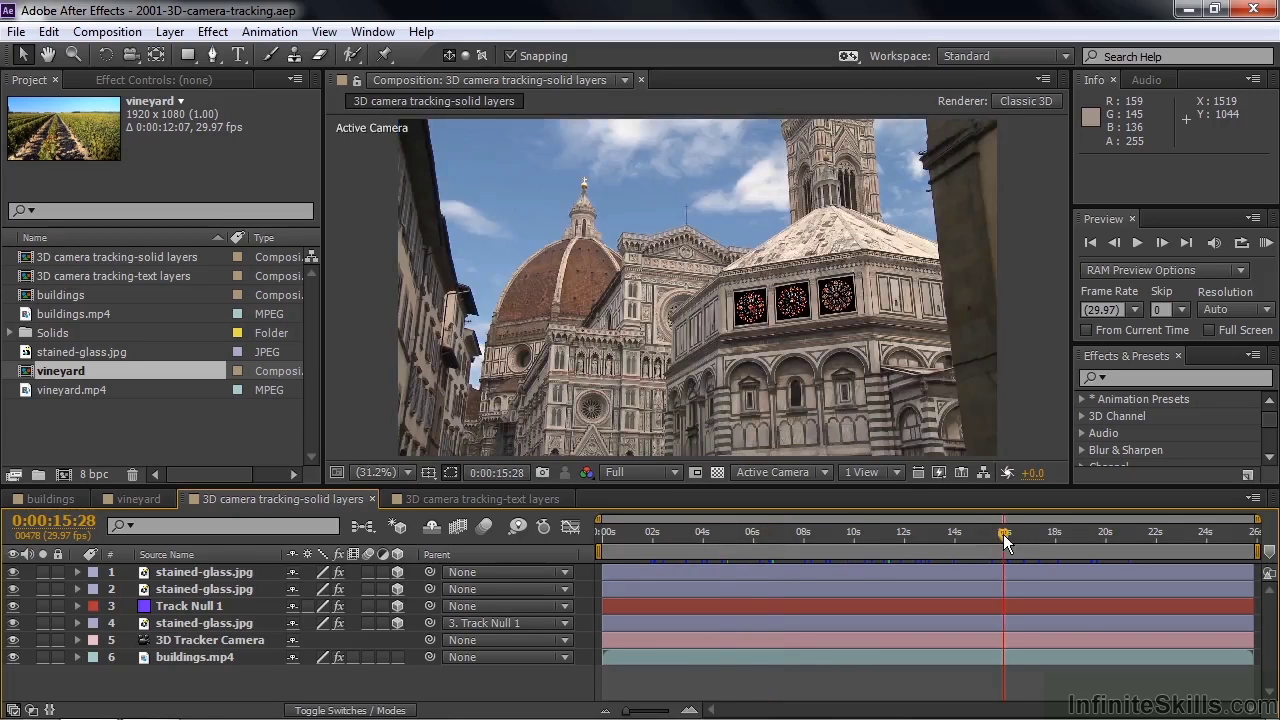
left_click(1068, 532)
left_click_drag(1068, 530, 816, 530)
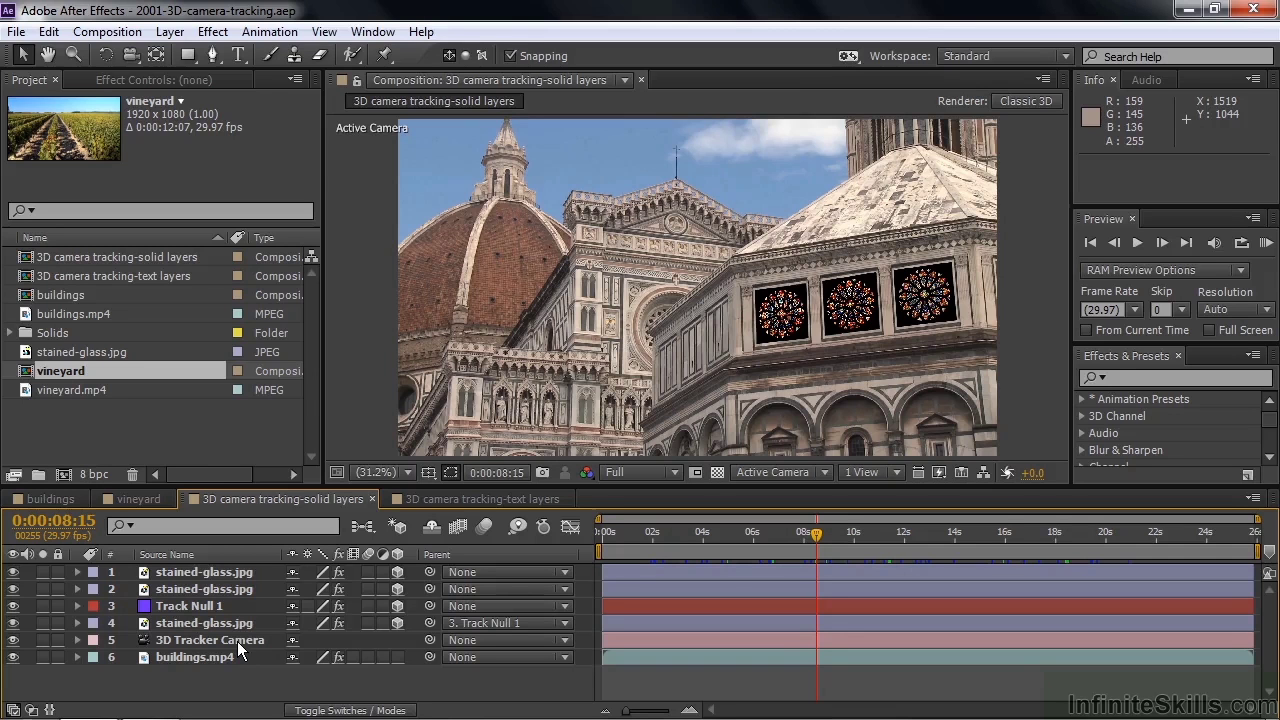
left_click(816, 332)
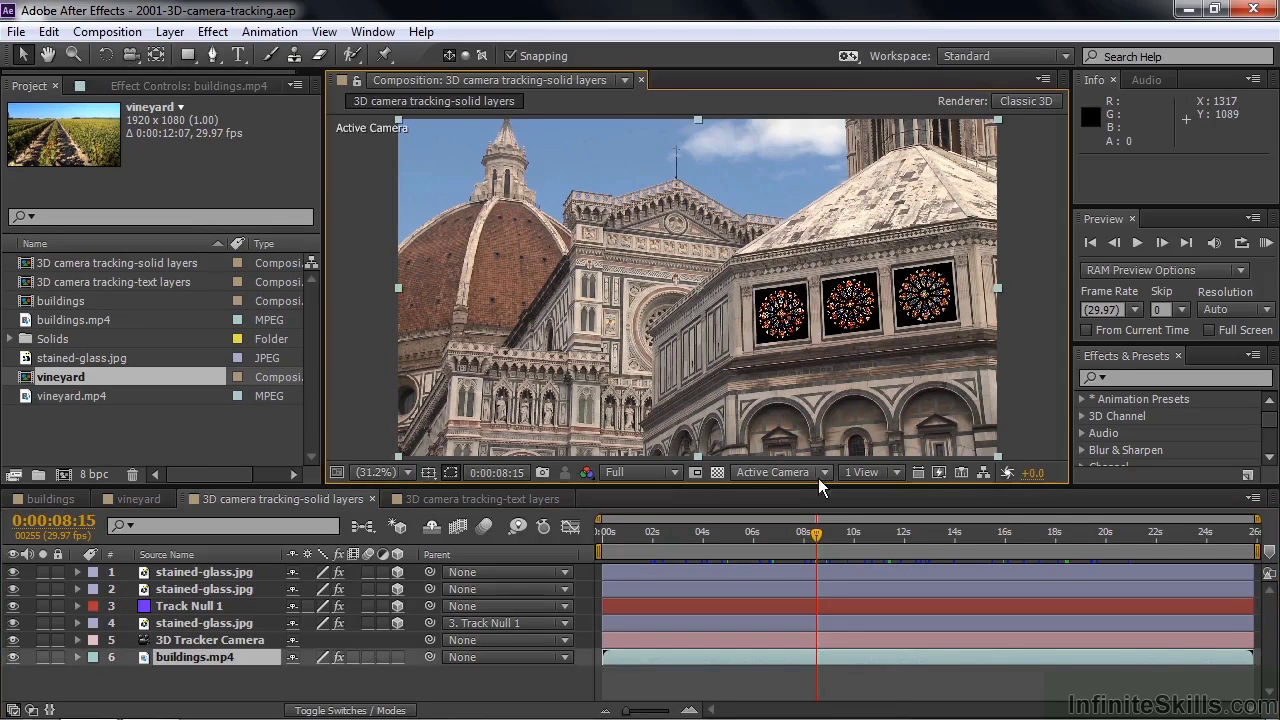
left_click(822, 474)
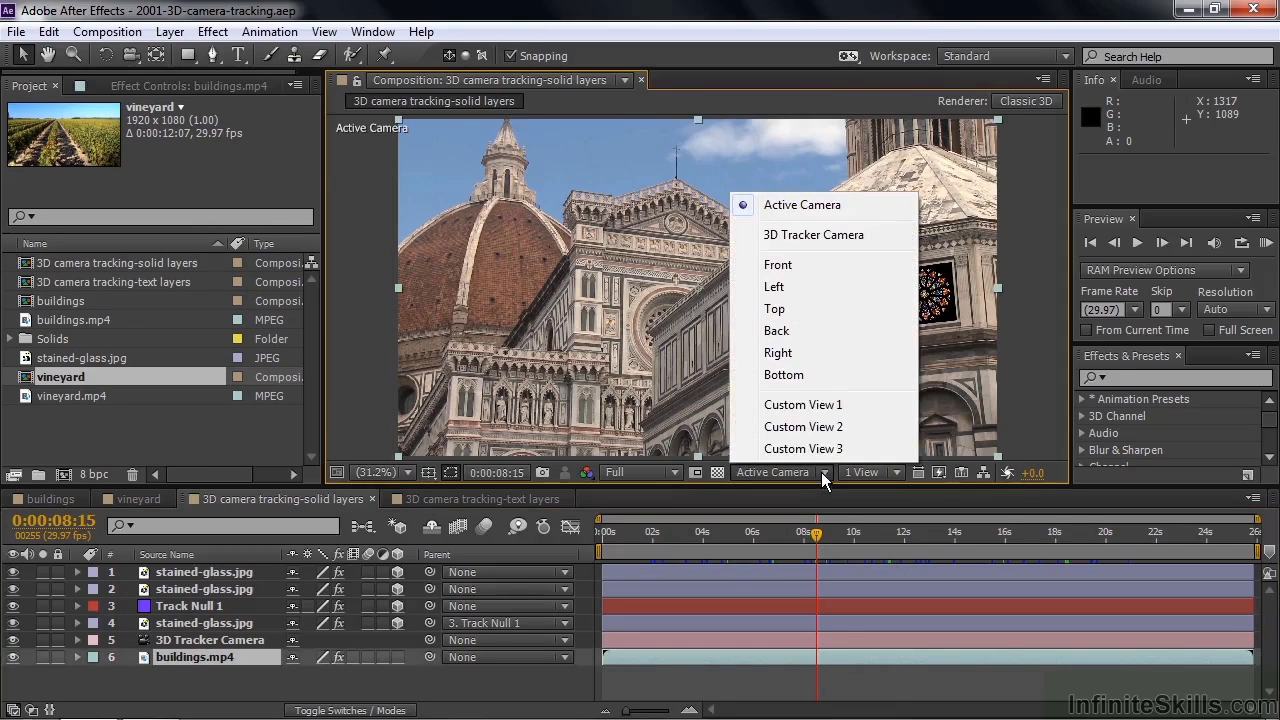
left_click(815, 406)
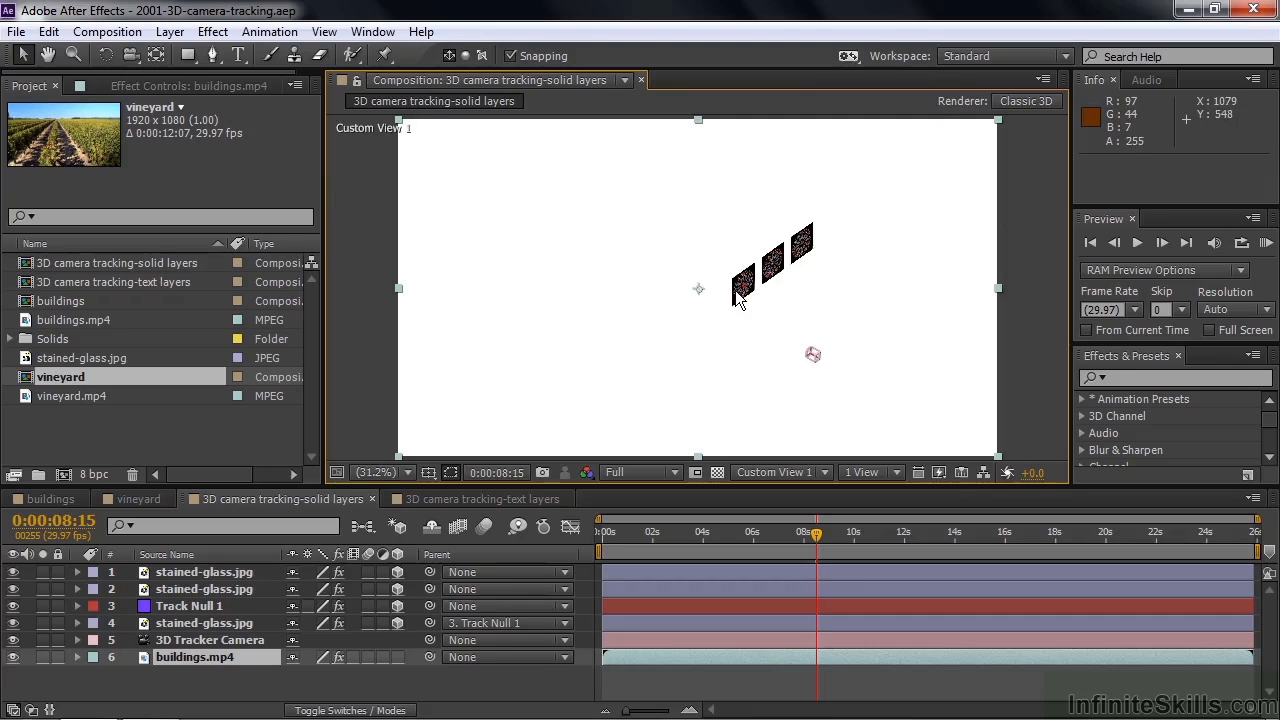
left_click(208, 644)
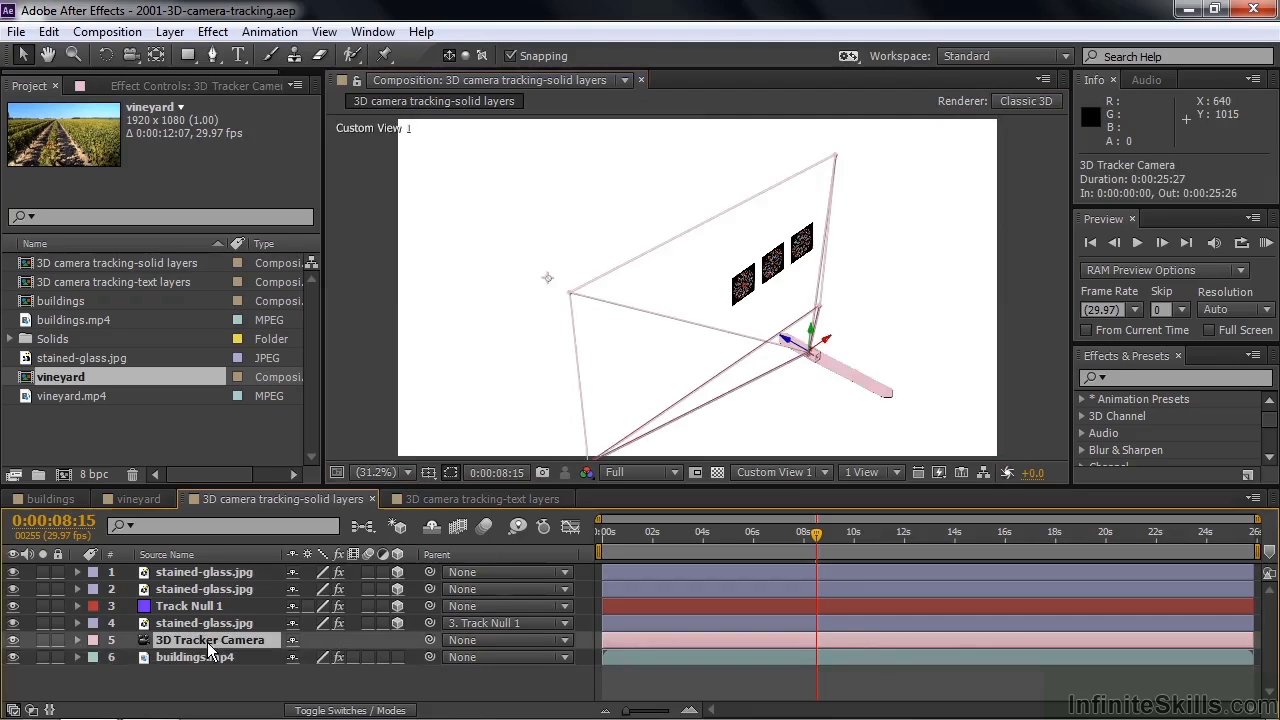
left_click_drag(817, 536, 891, 577)
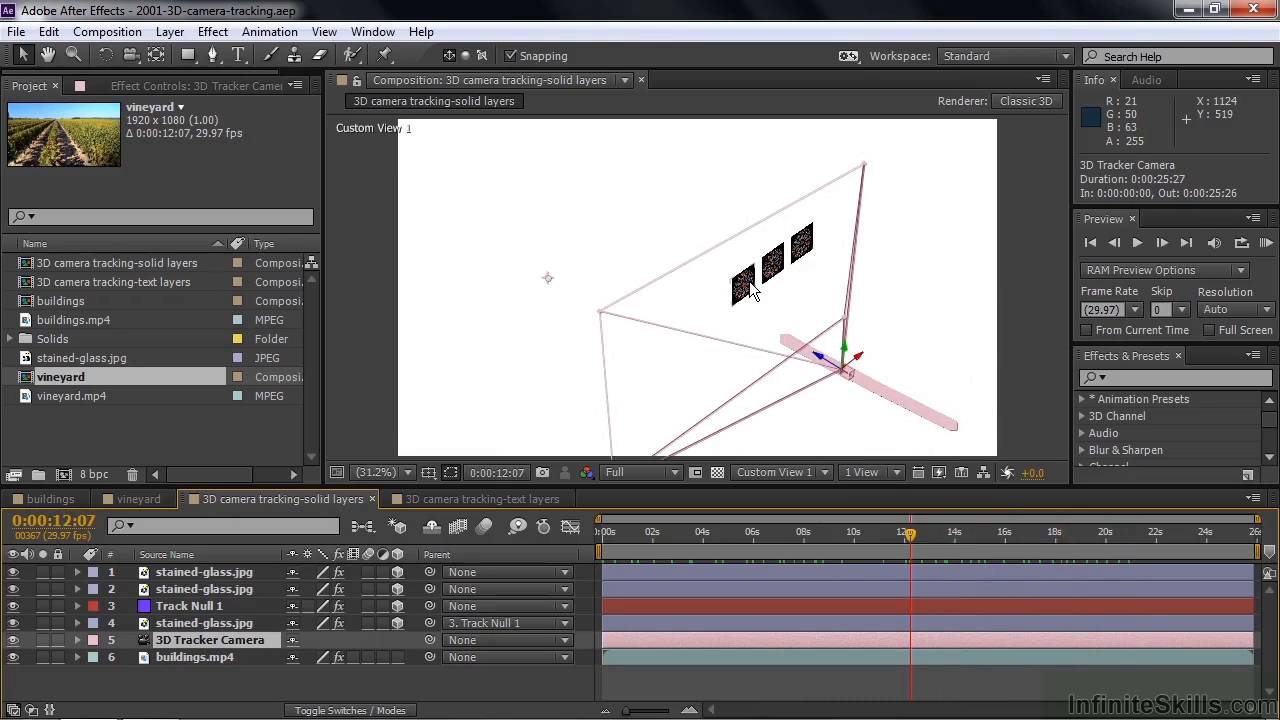
left_click(826, 474)
left_click(768, 207)
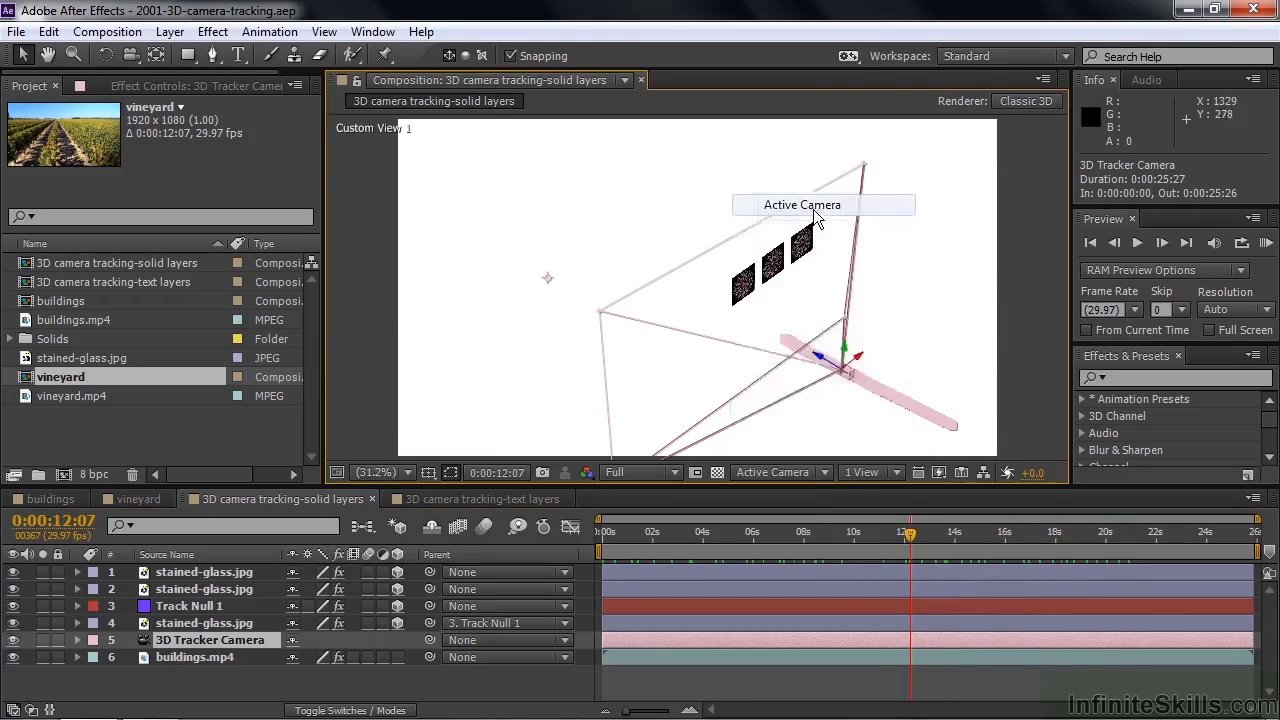
left_click_drag(912, 535, 1003, 545)
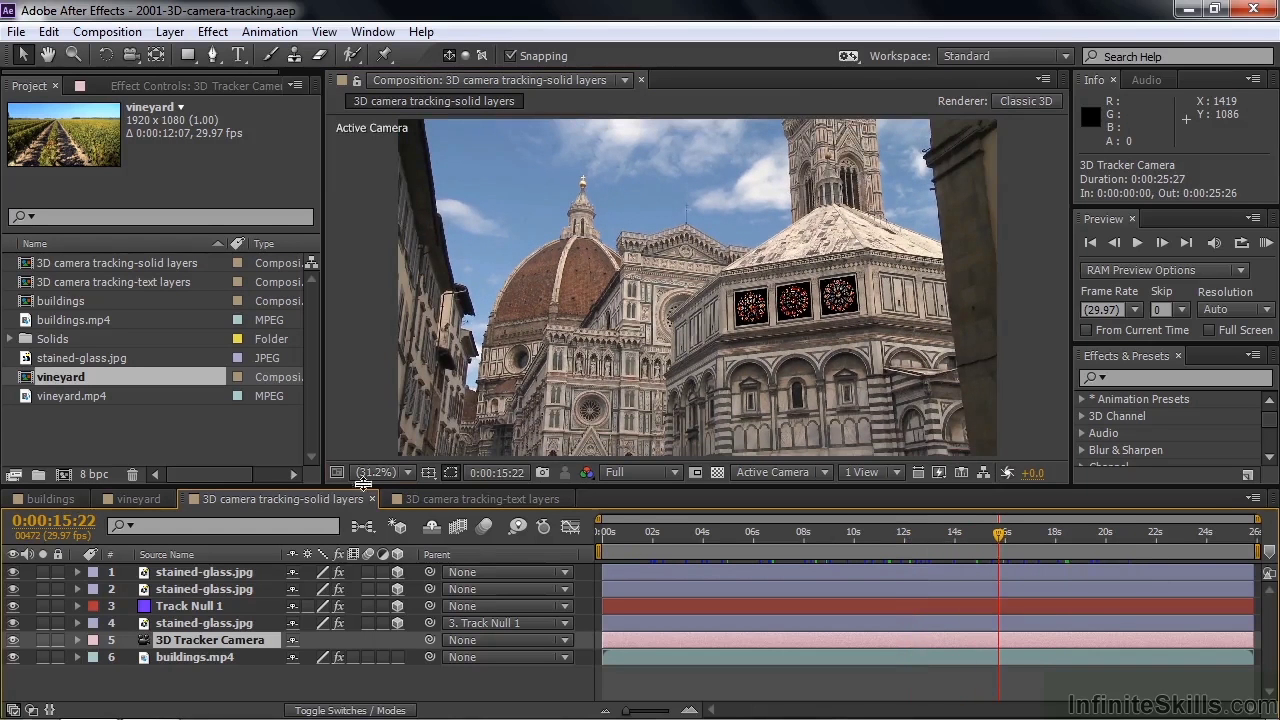
Preview the vineyard composition briefly, then switch to the 3D camera tracking-text layers composition
left_click(128, 499)
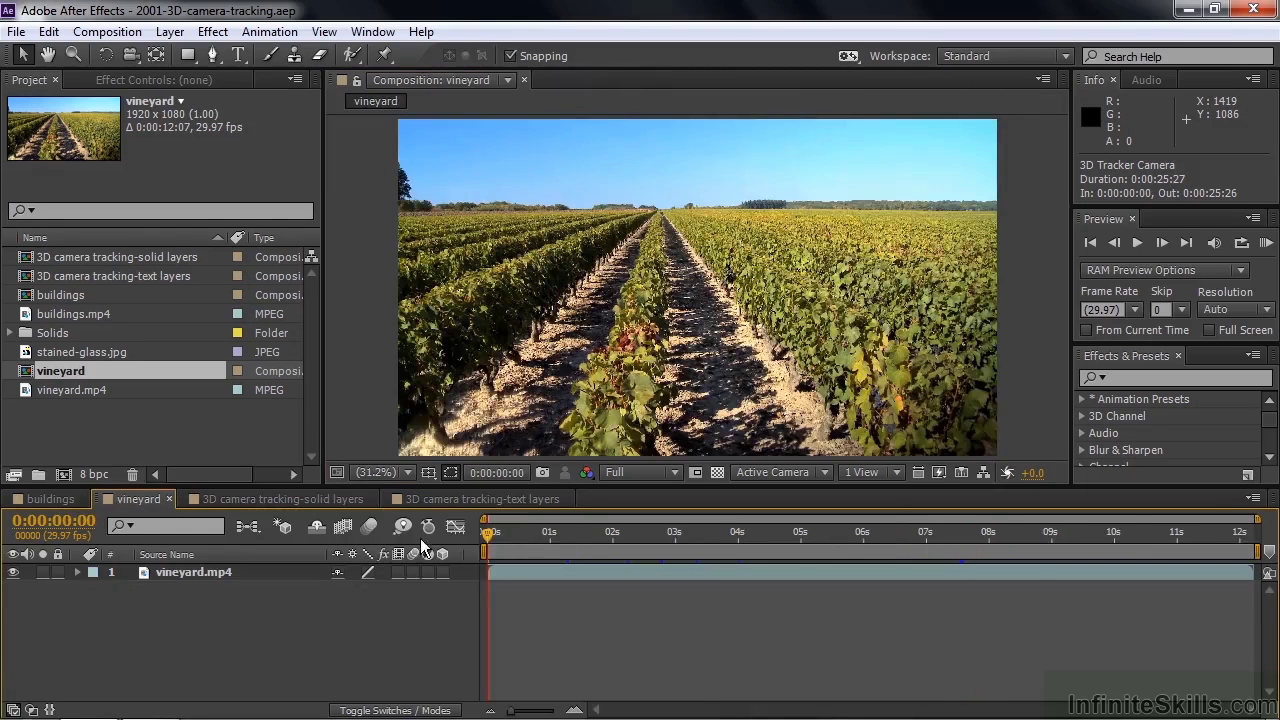
left_click_drag(490, 533, 556, 530)
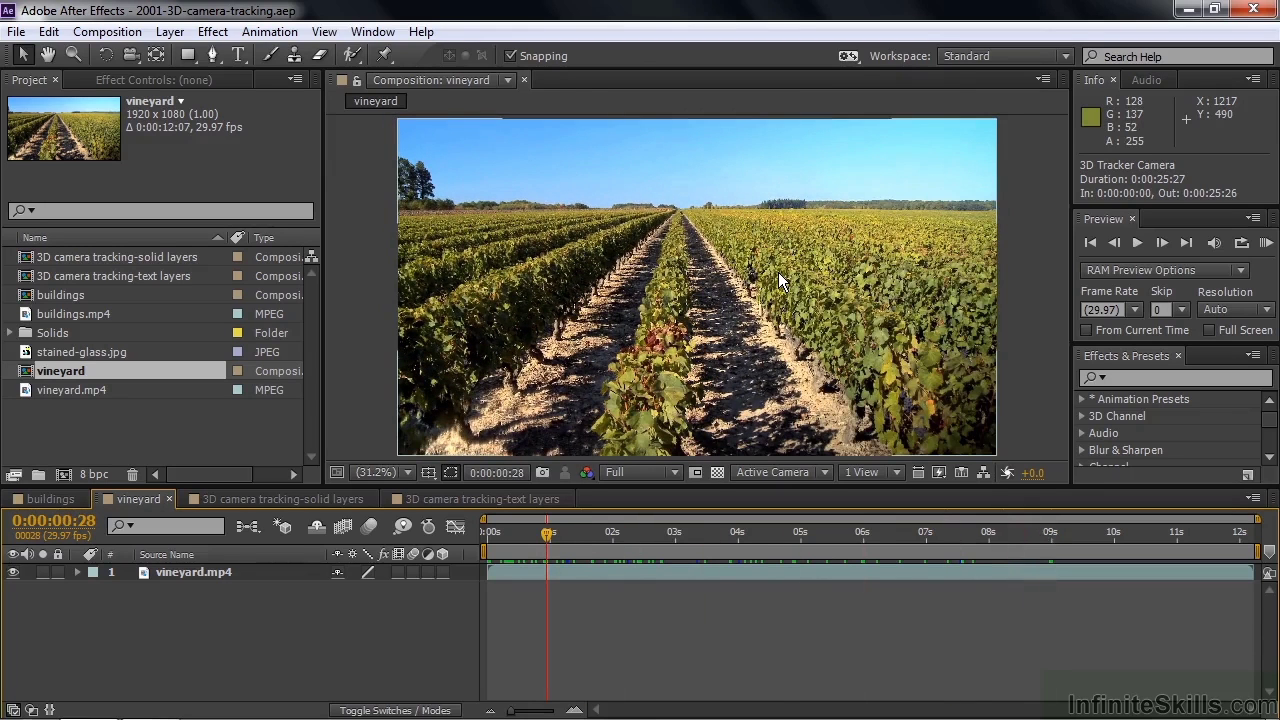
left_click(481, 499)
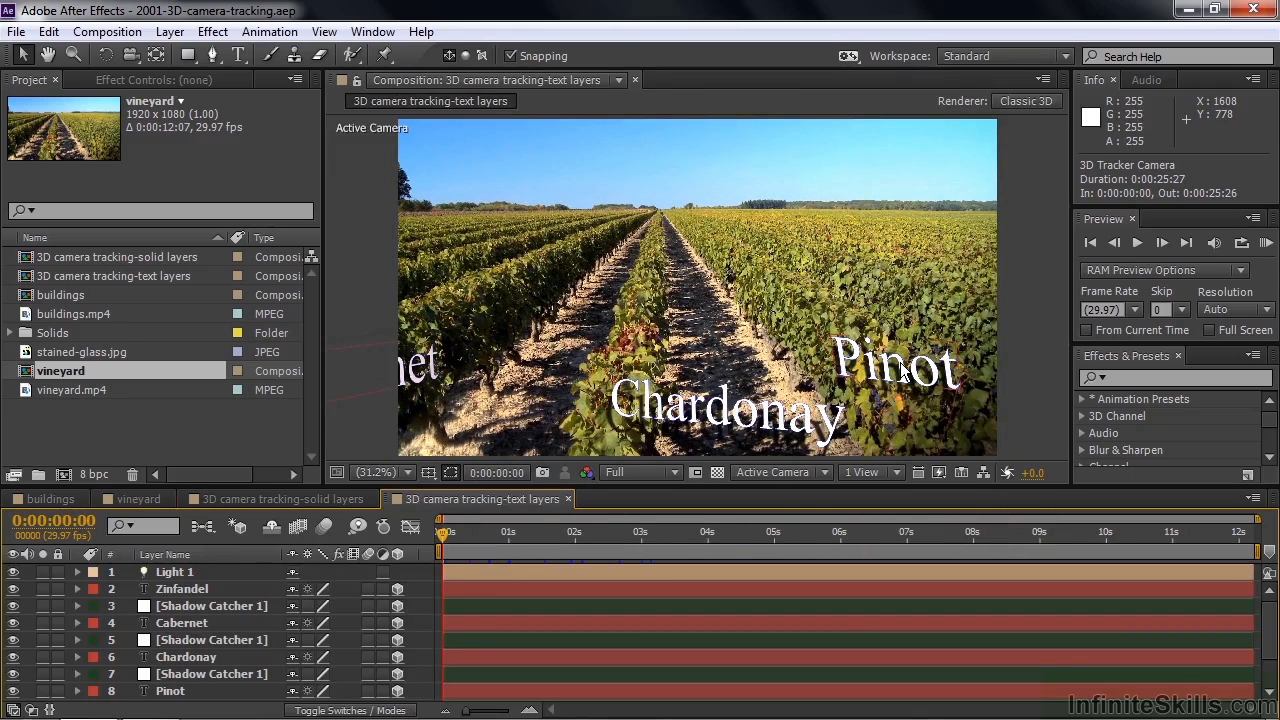
Show the 3D Tracker Camera's keyframed Position, Orientation and Zoom, and bring up the 3D View list
left_click_drag(446, 531, 684, 530)
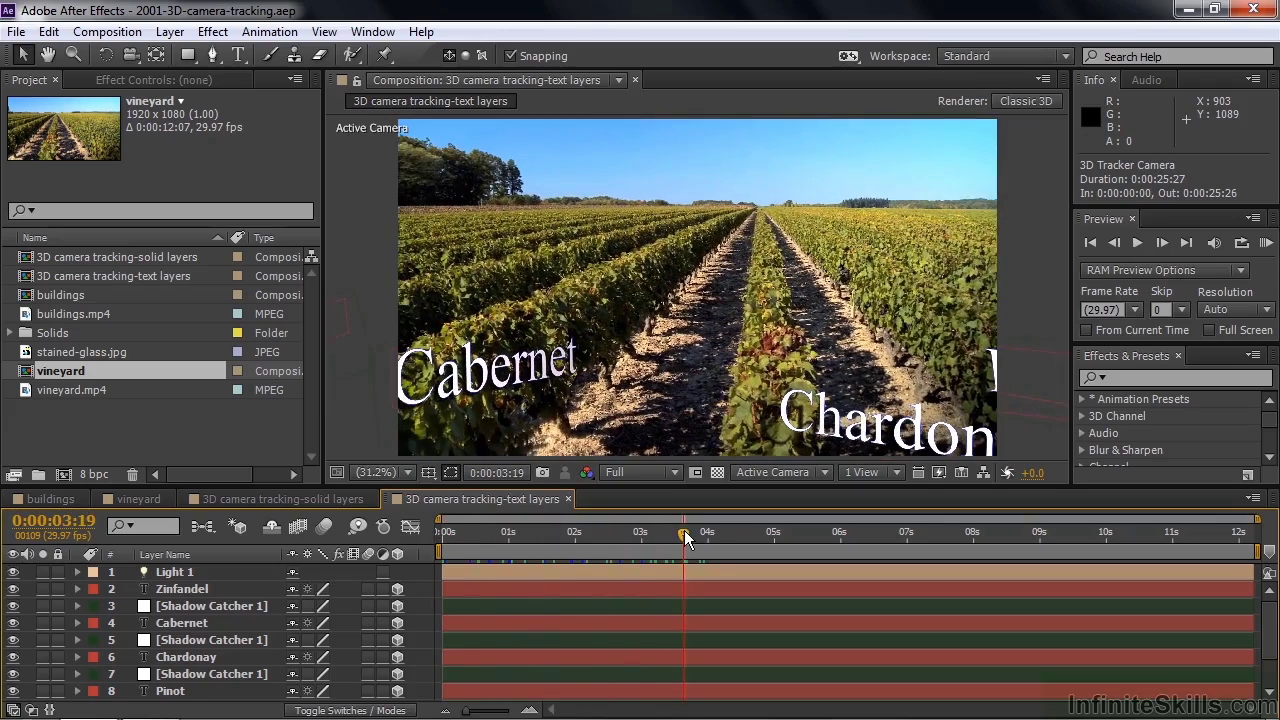
scroll(1268, 630, "down", 3)
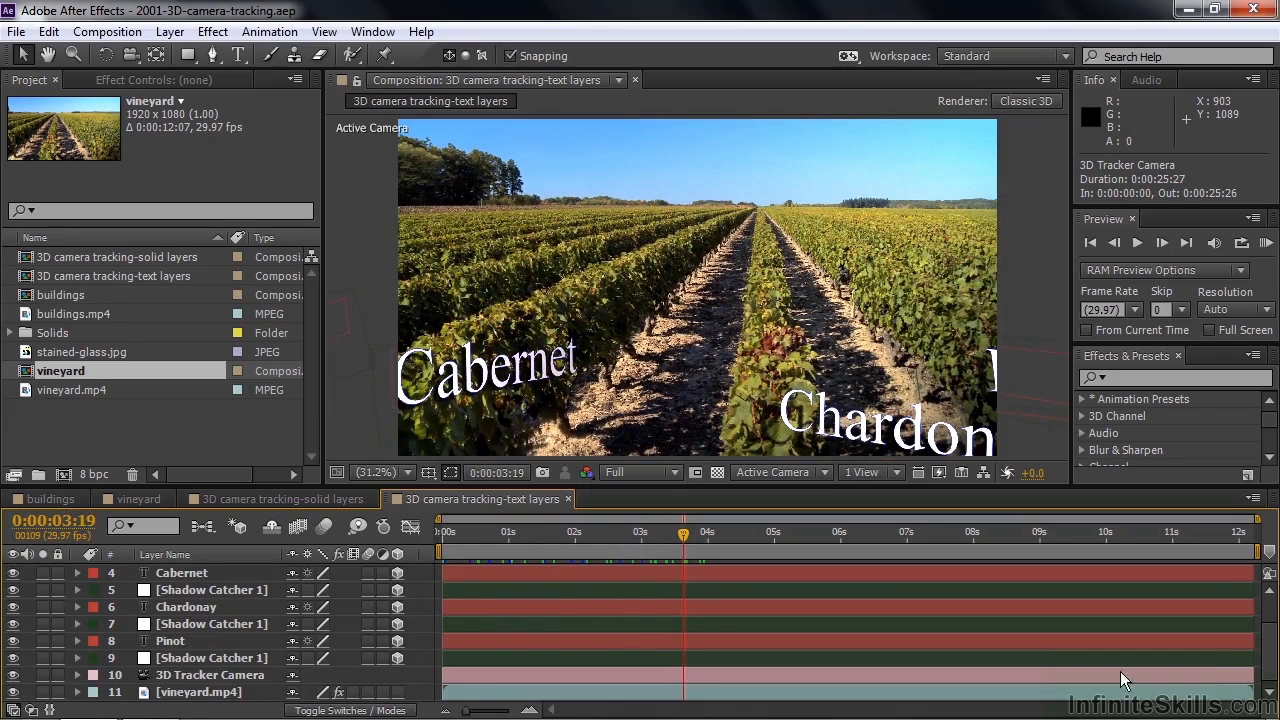
left_click(229, 676)
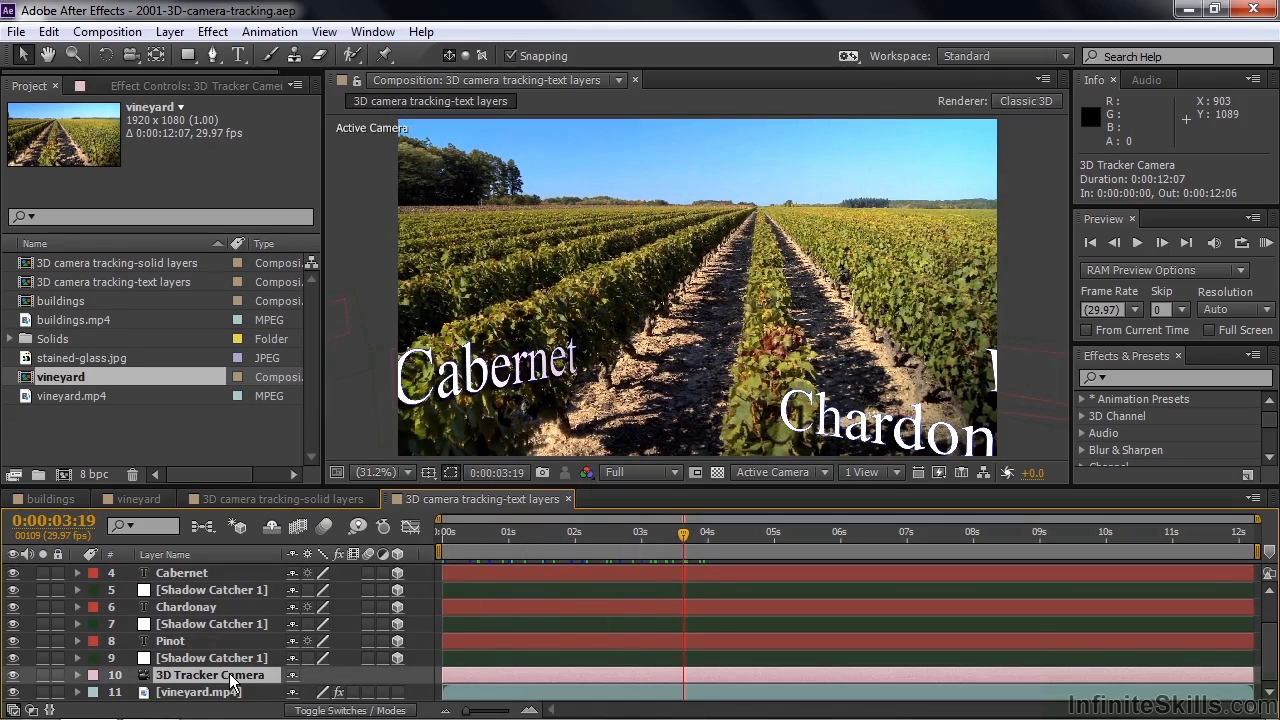
key("p")
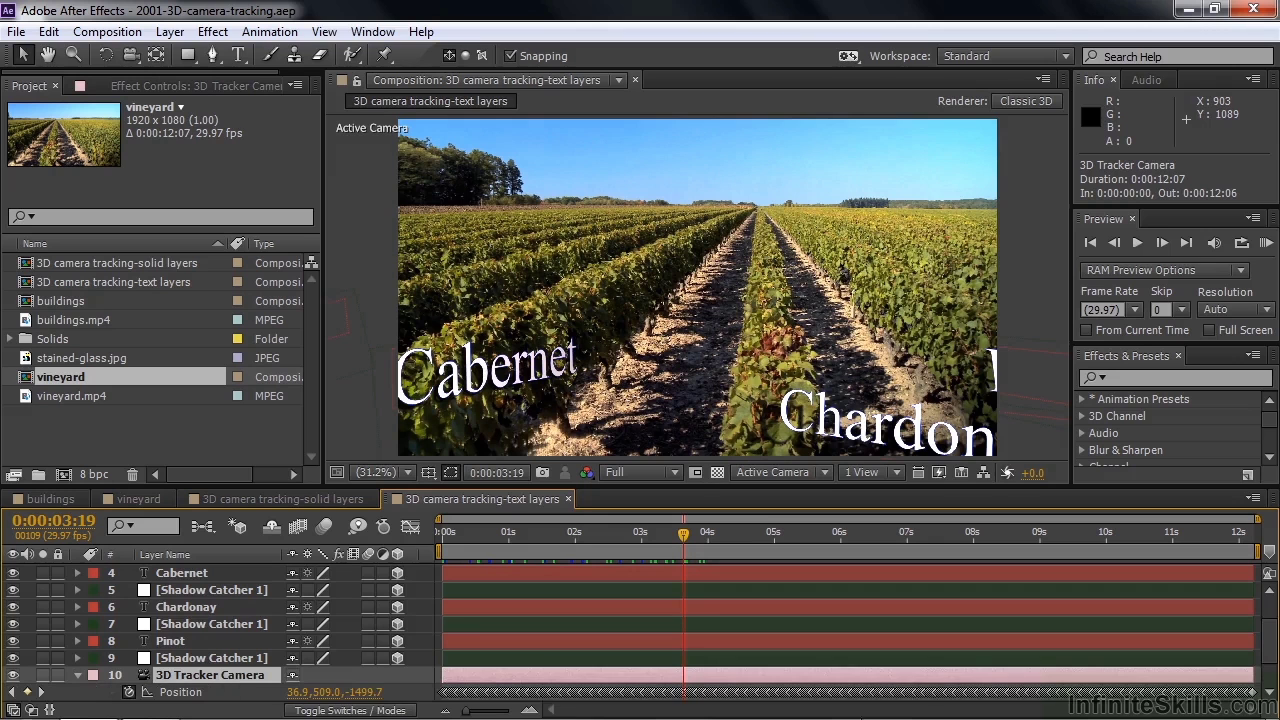
key("u")
scroll(1268, 645, "down", 3)
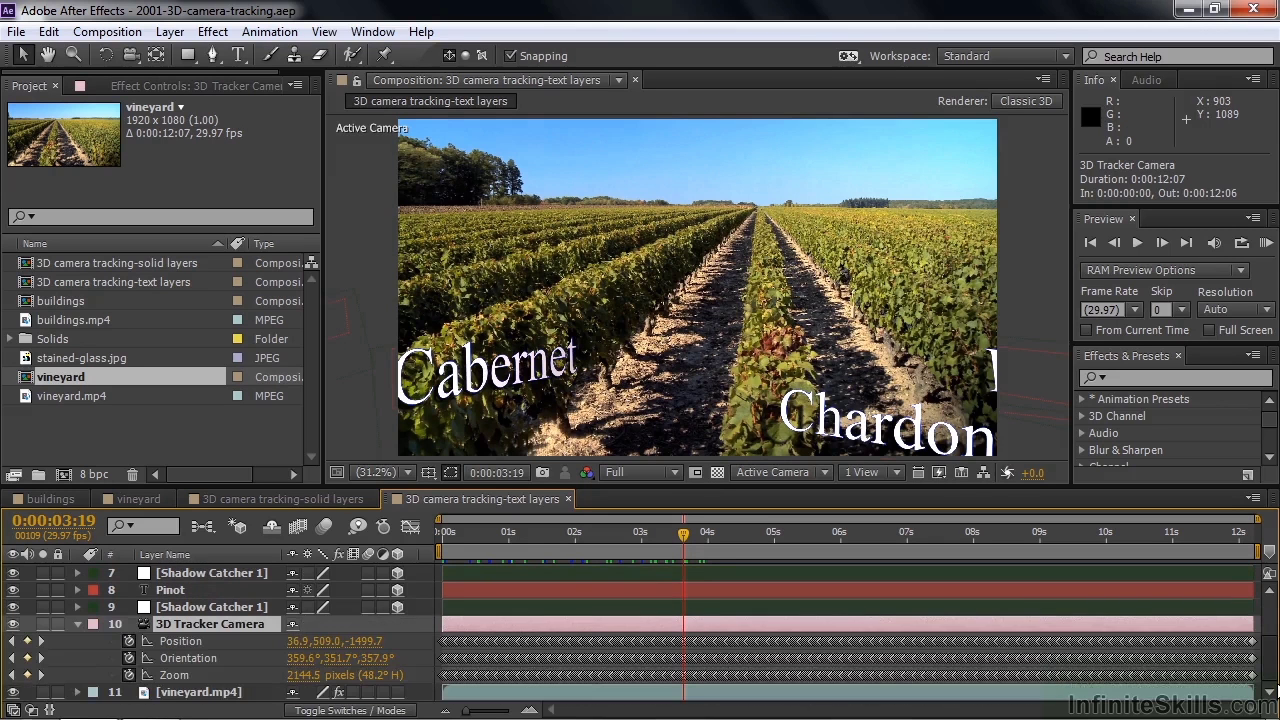
scroll(1268, 650, "up", 5)
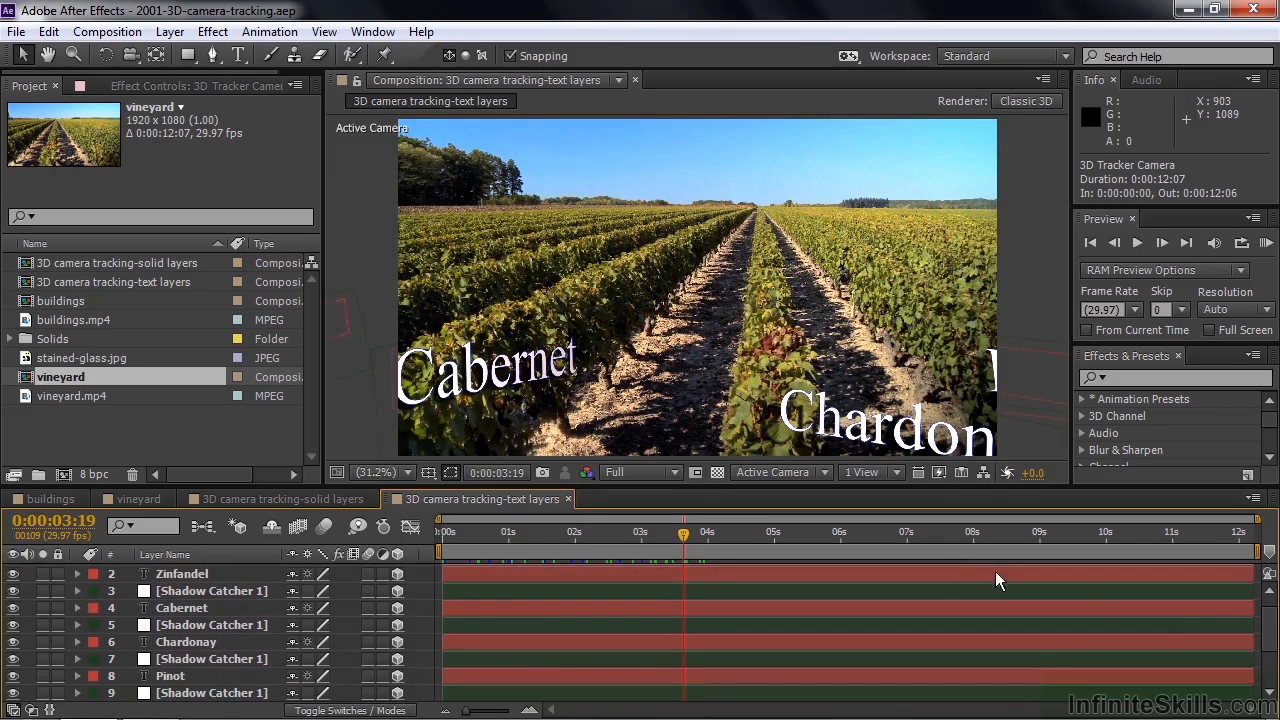
left_click(824, 472)
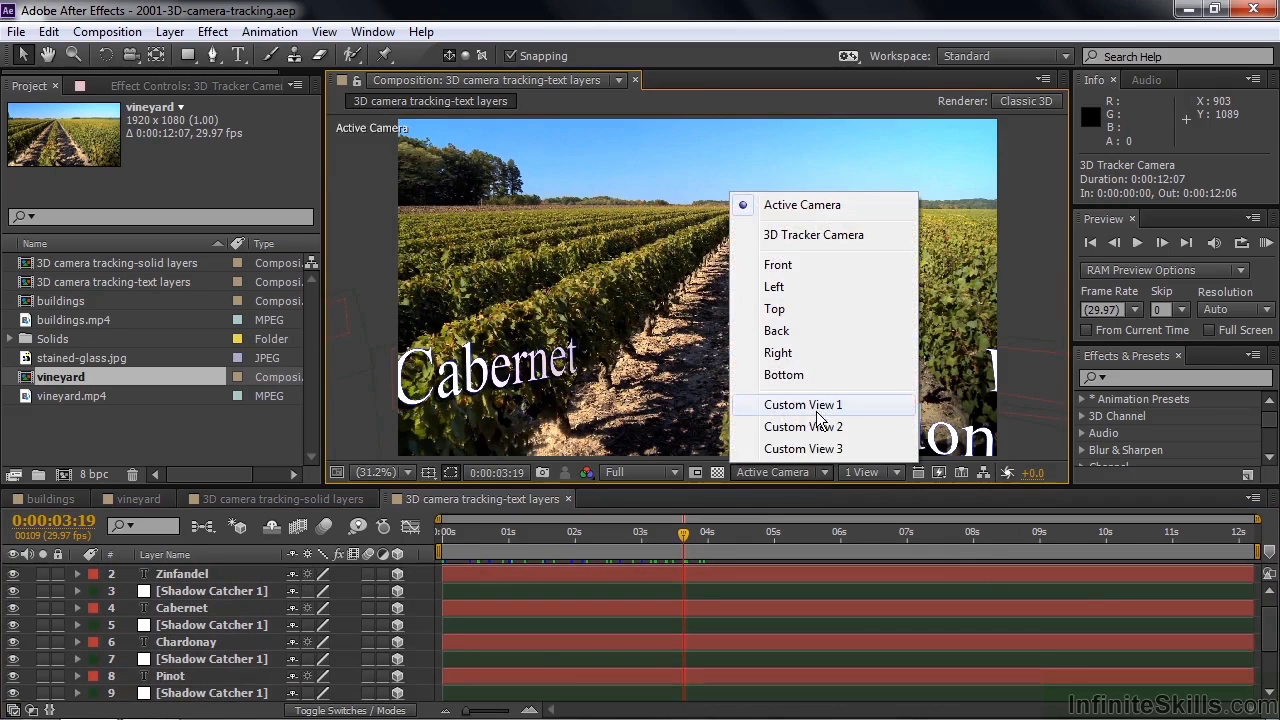
Watch the camera's movement from Custom View 1, zoomed out, while scrubbing around 0:00:02:12
left_click(820, 405)
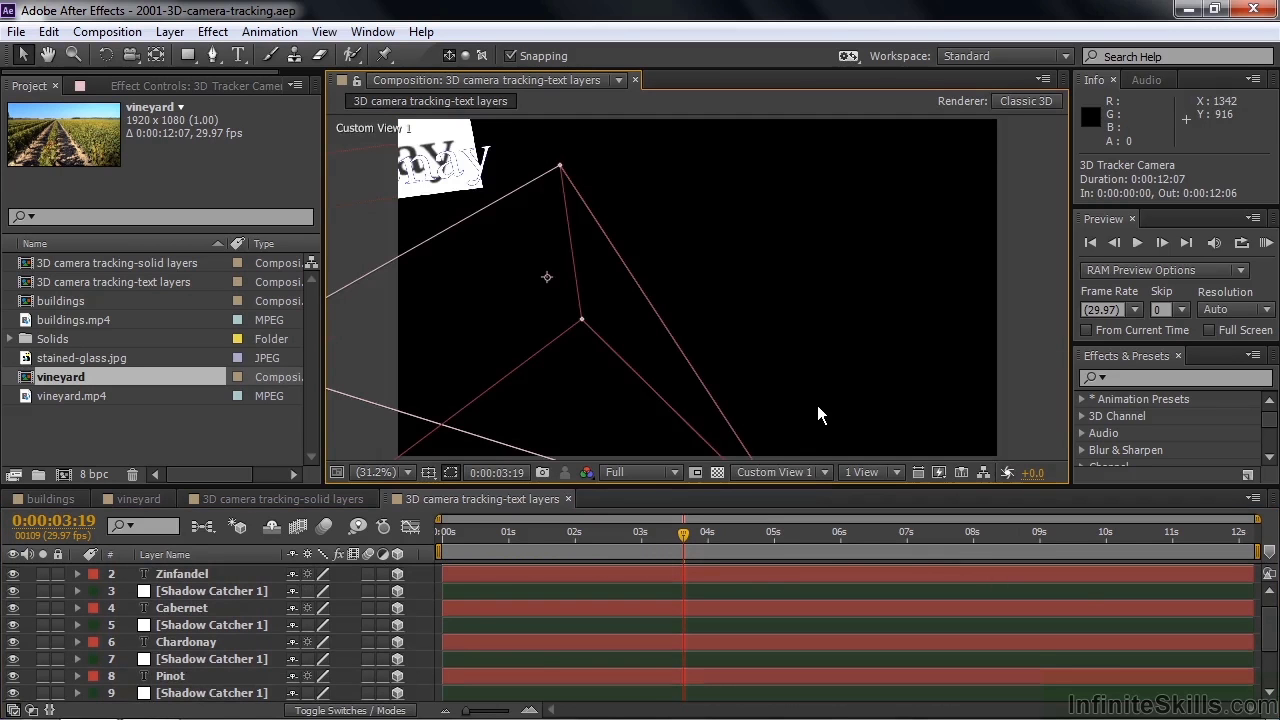
key("comma")
key("comma")
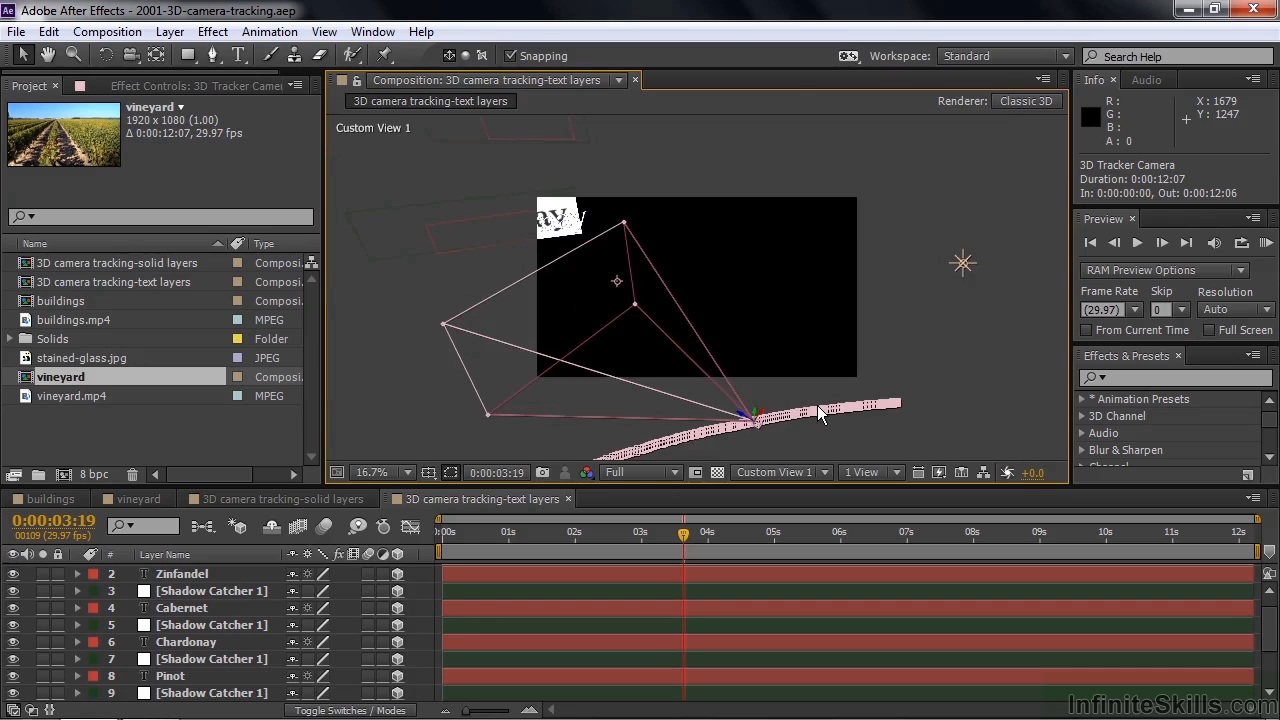
left_click_drag(684, 540, 608, 545)
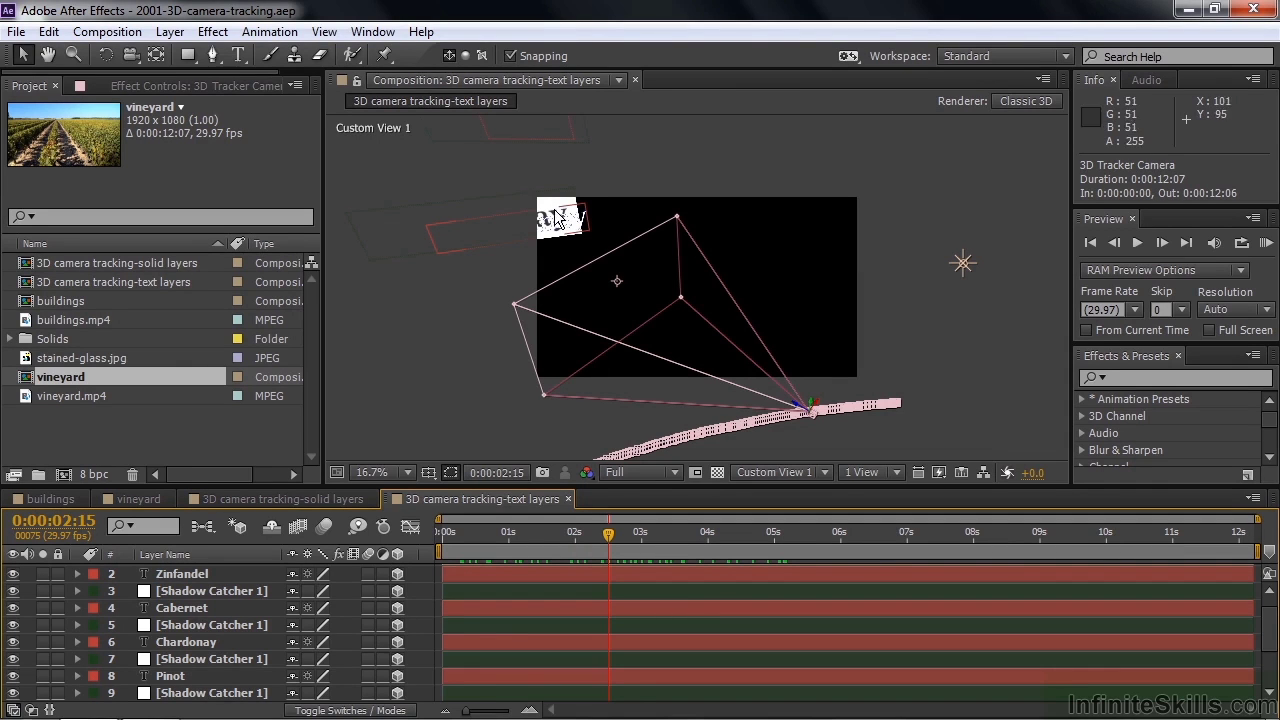
mouse_move(603, 535)
left_mouse_down()
mouse_move(787, 543)
mouse_move(604, 553)
left_mouse_up()
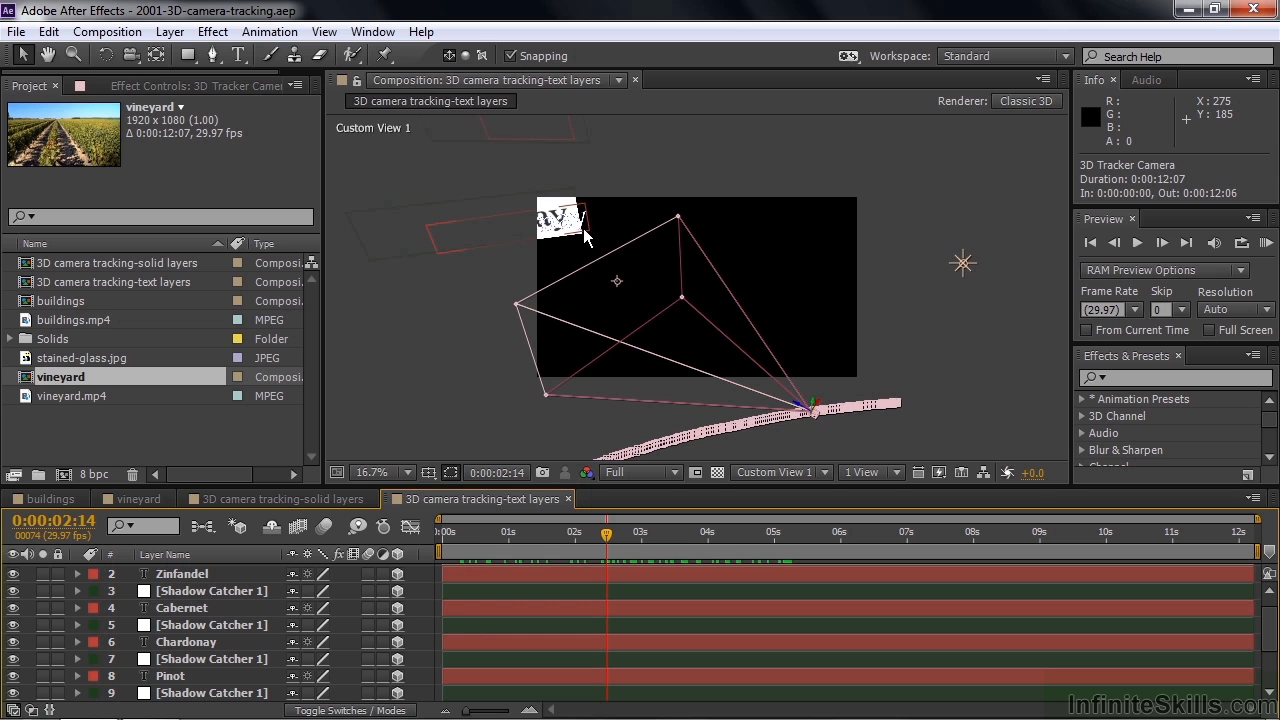
Return to the Active Camera view and fit the frame to the viewer
left_click(820, 471)
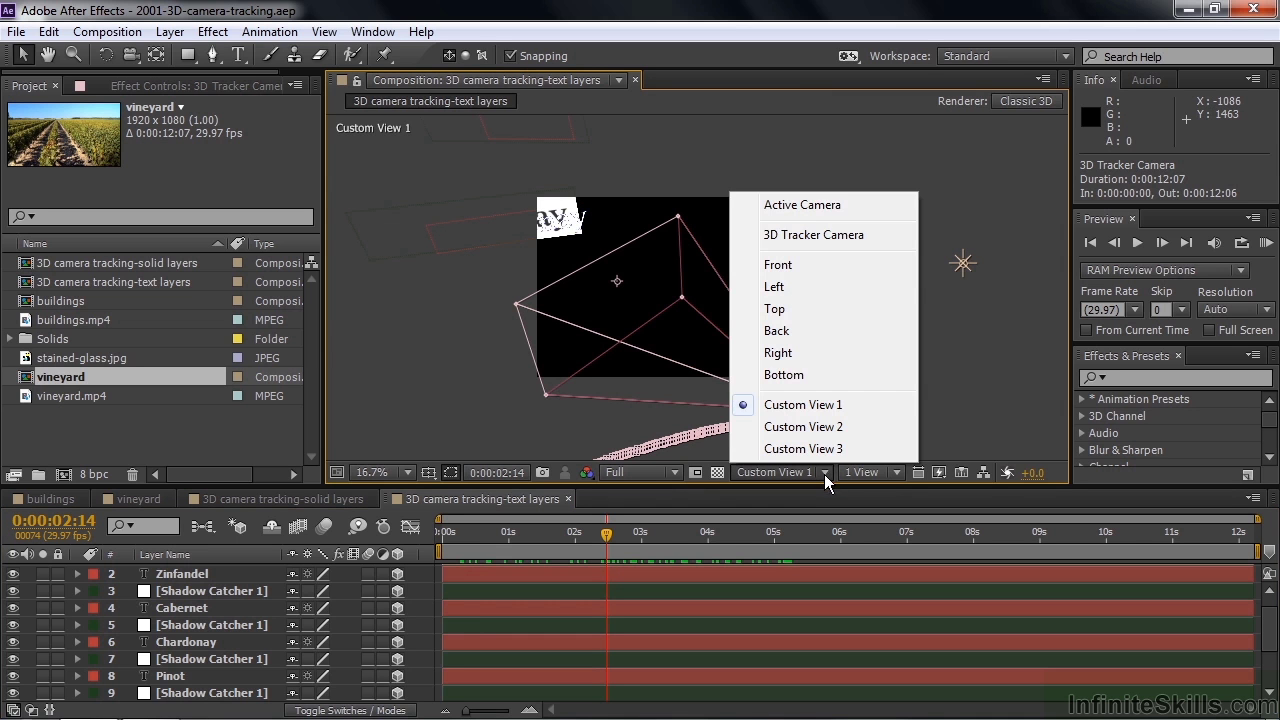
left_click(790, 206)
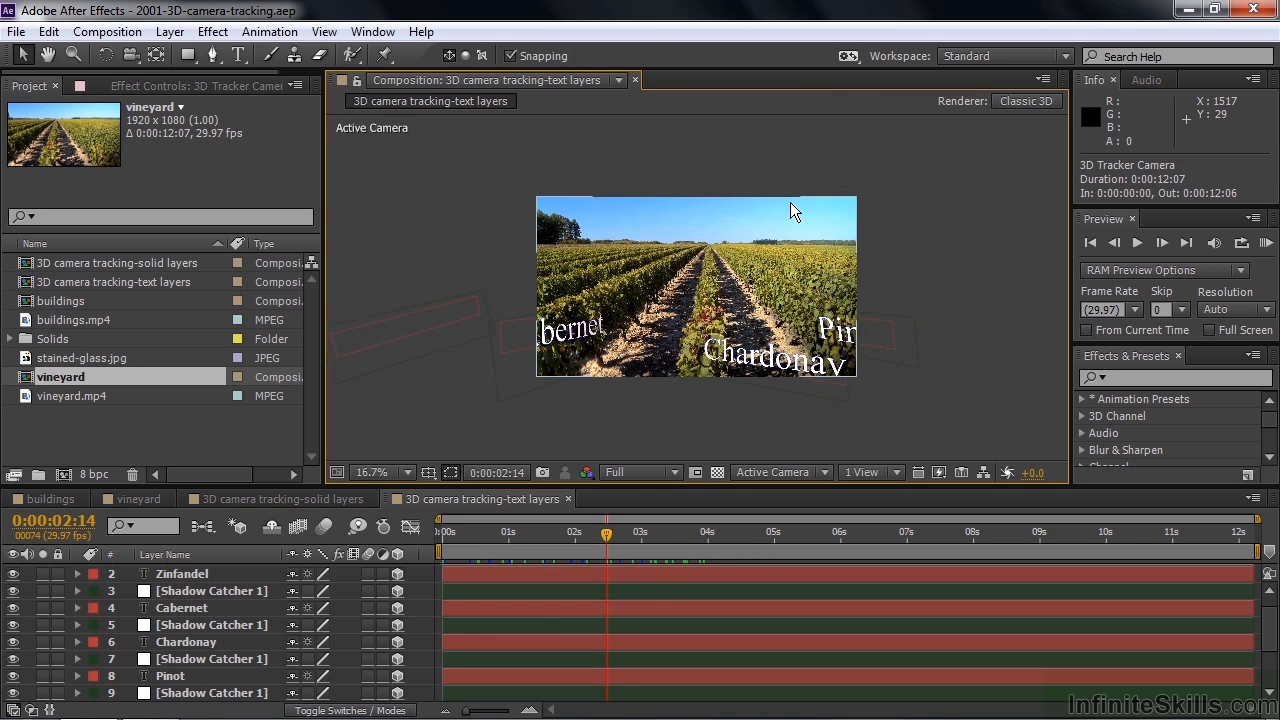
key("shift+slash")
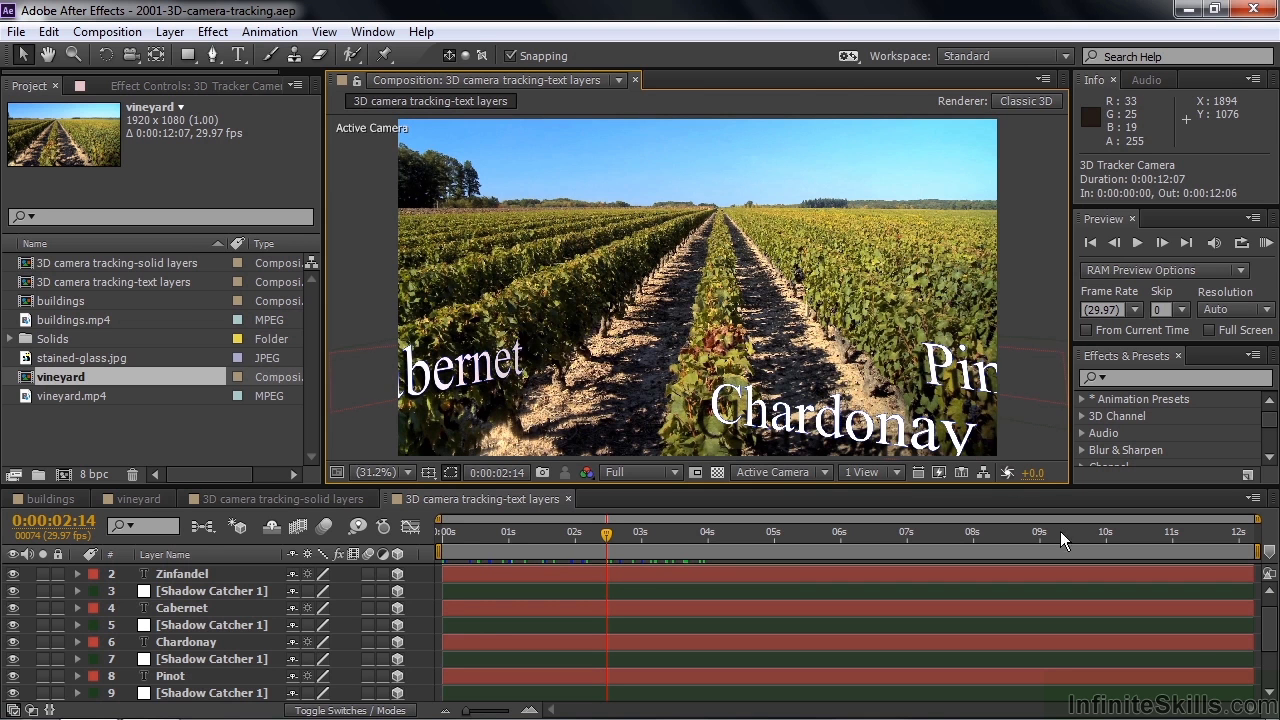
Show vineyard.mp4's 3D Camera Tracker track points and enlarge Track Point Size to 237%
key("u")
scroll(992, 638, "down", 1)
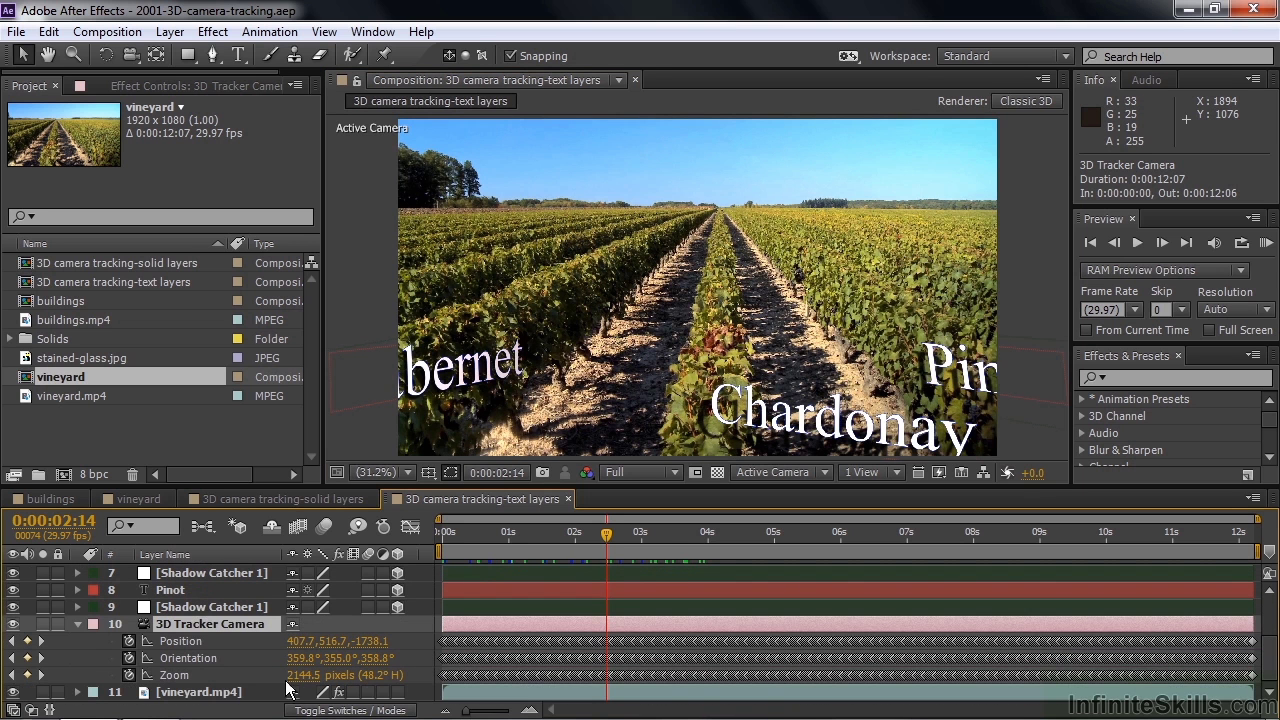
left_click(218, 695)
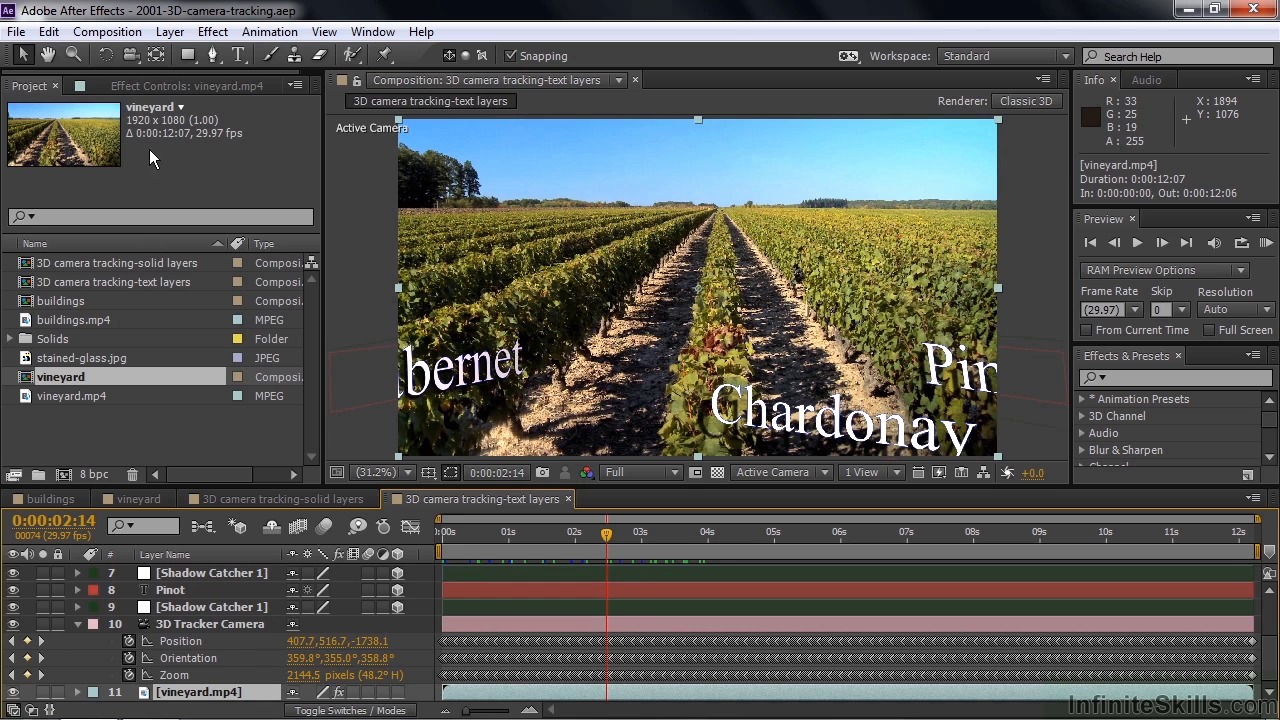
left_click(156, 86)
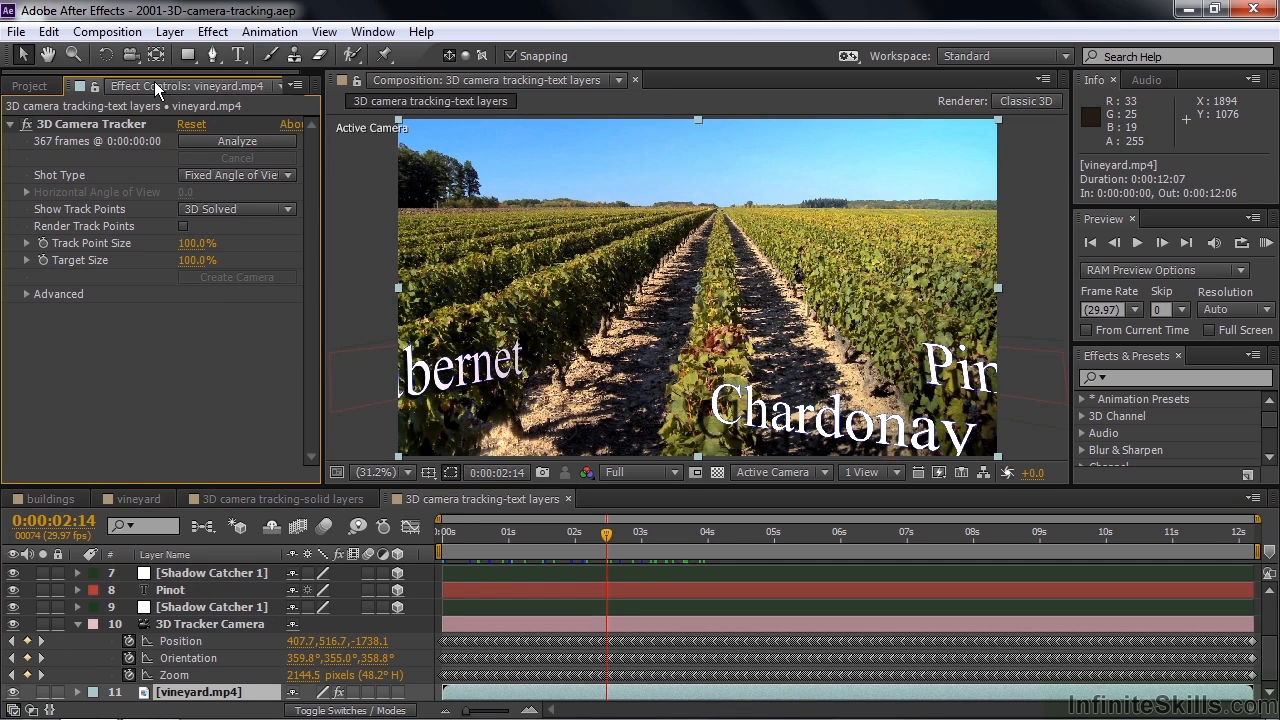
left_click(59, 128)
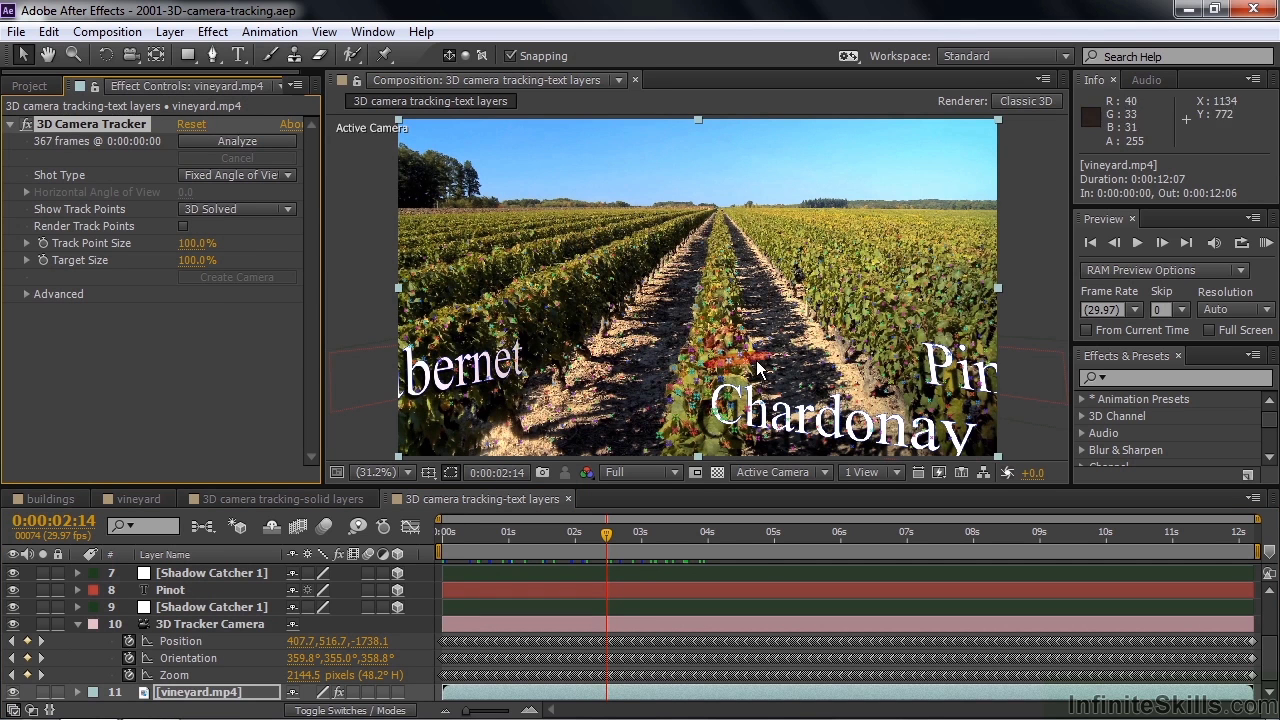
left_click_drag(197, 243, 718, 331)
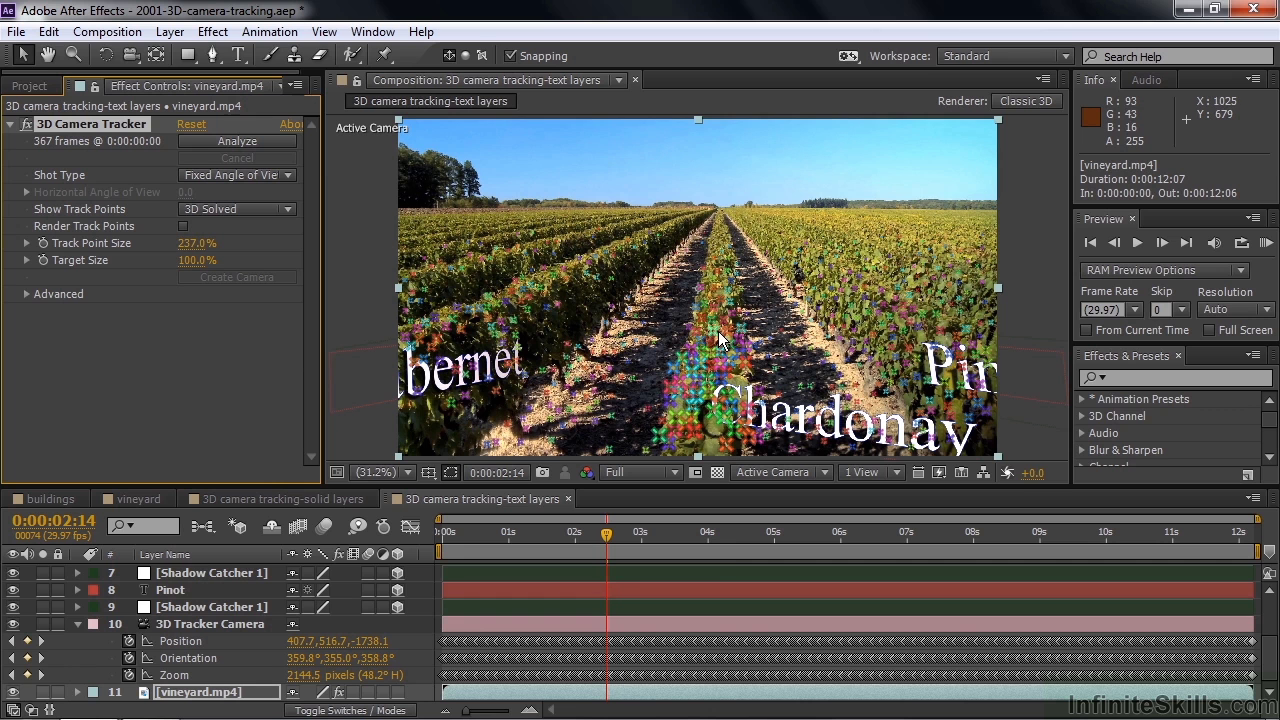
Move to 0:00:02:29 and raise the tracker's Target Size to 218%
left_click_drag(606, 531, 640, 532)
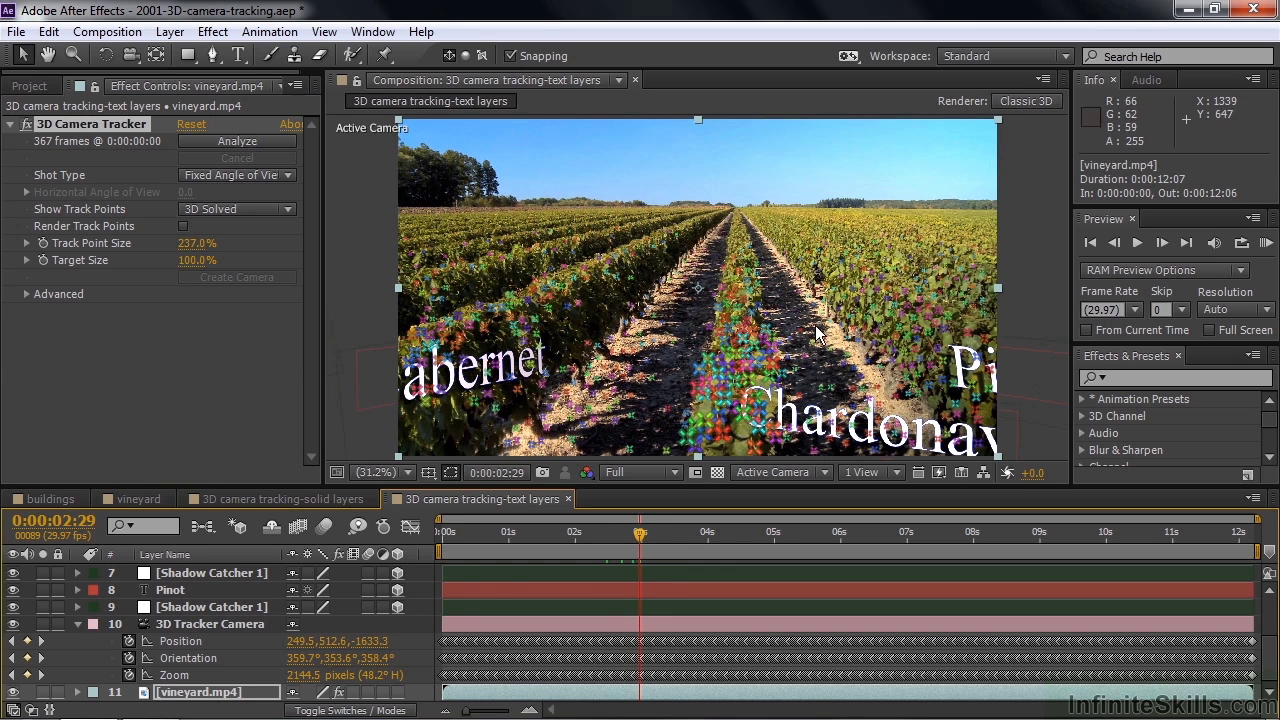
left_click(192, 264)
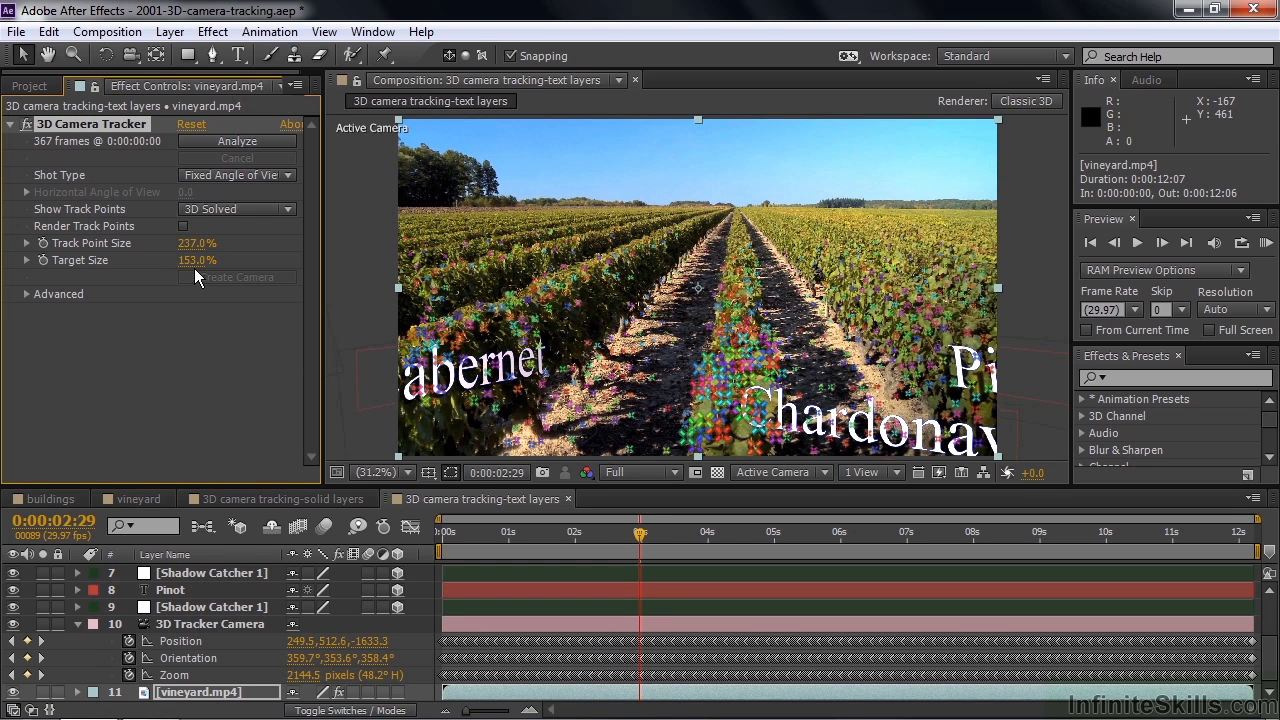
left_click_drag(194, 266, 266, 262)
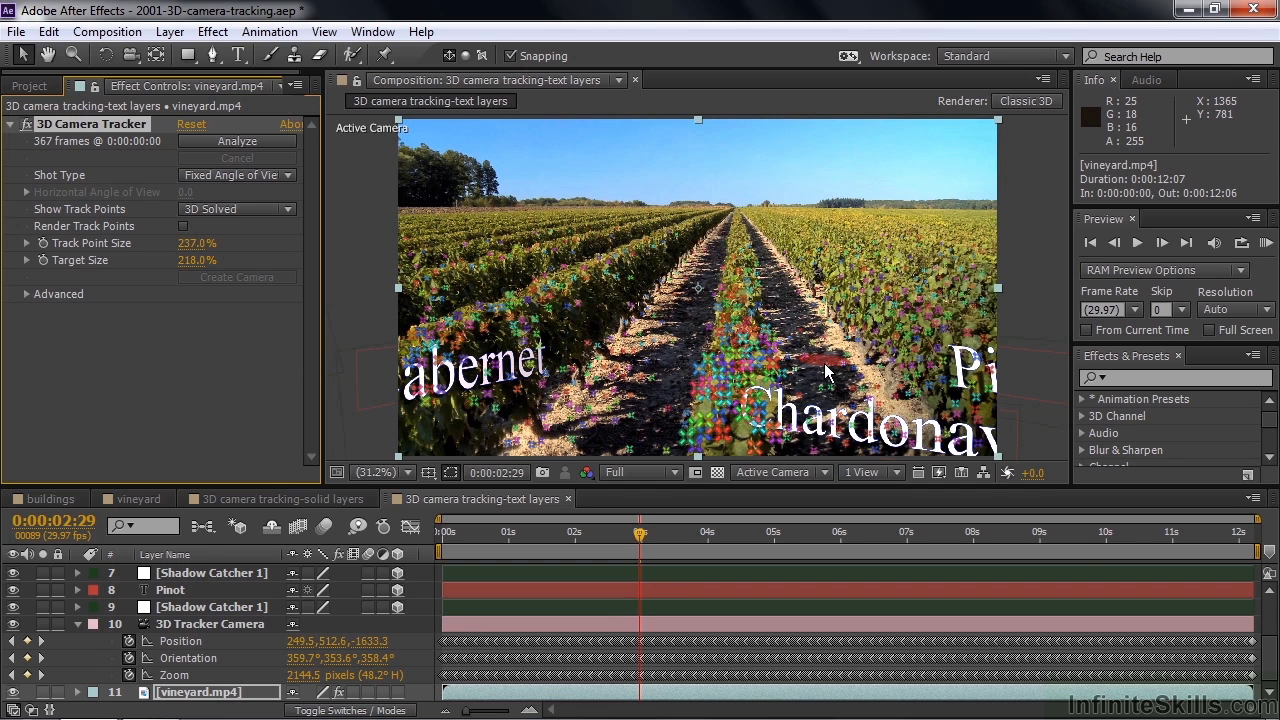
Preview the track-point Create options without choosing one, then switch to the buildings composition
right_click(824, 363)
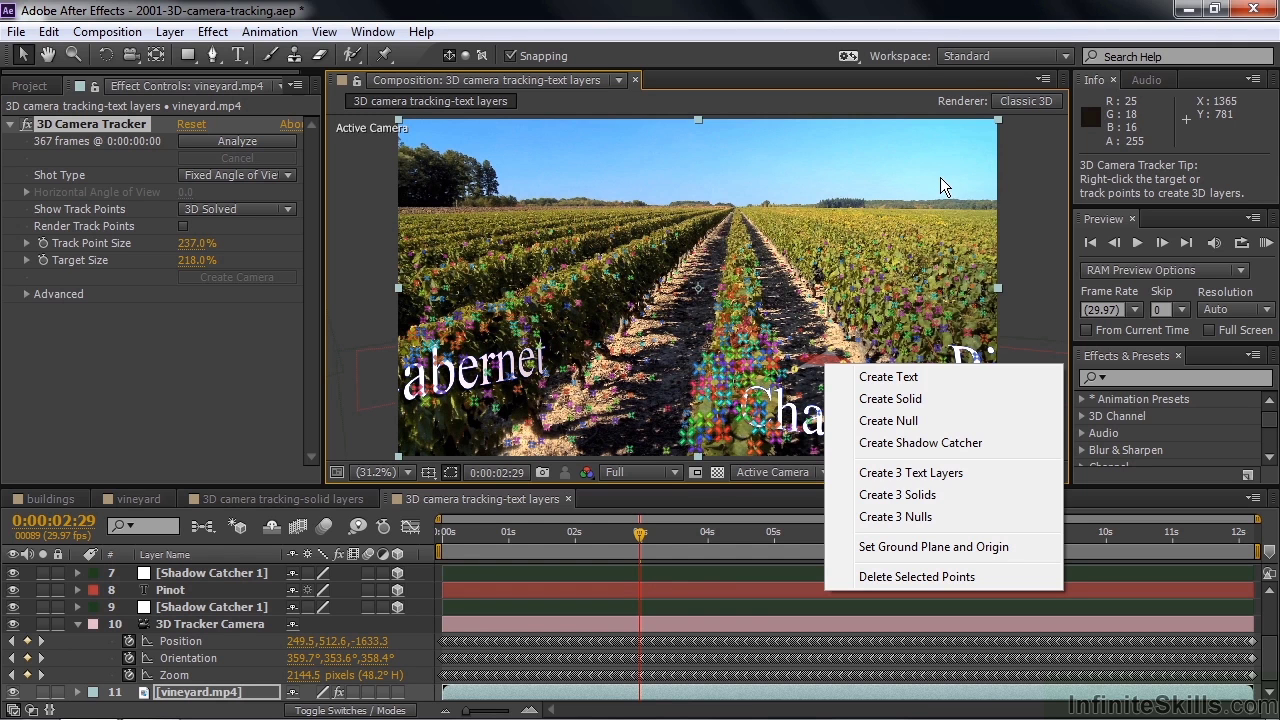
left_click(626, 370)
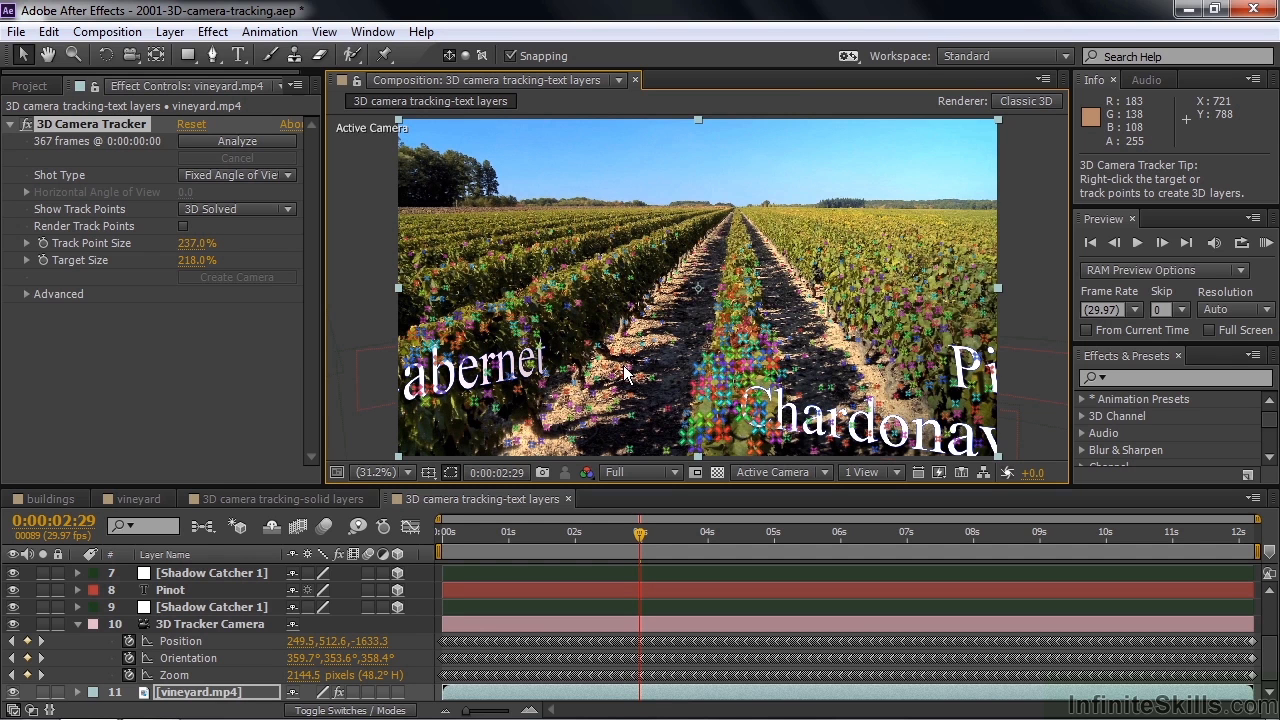
left_click(46, 499)
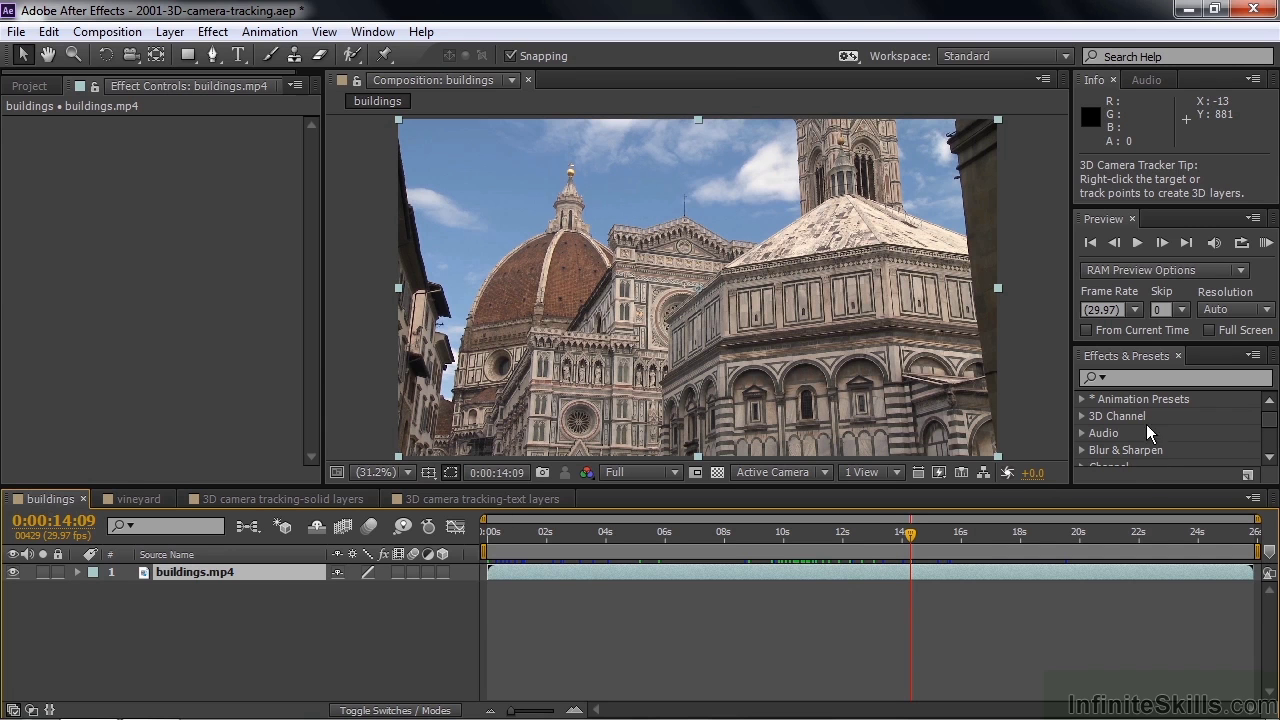
Filter Effects & Presets with the search term 'camera'
left_click(1133, 383)
type("camera")
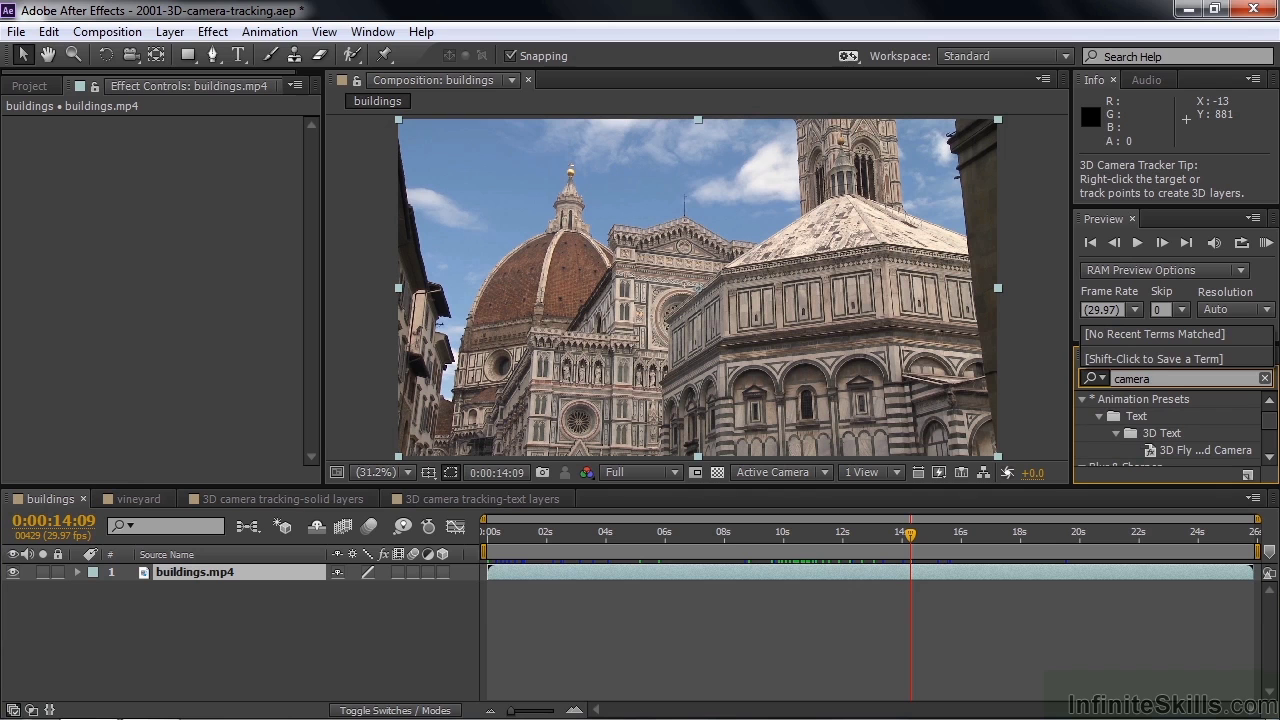
left_click_drag(1270, 428, 1274, 448)
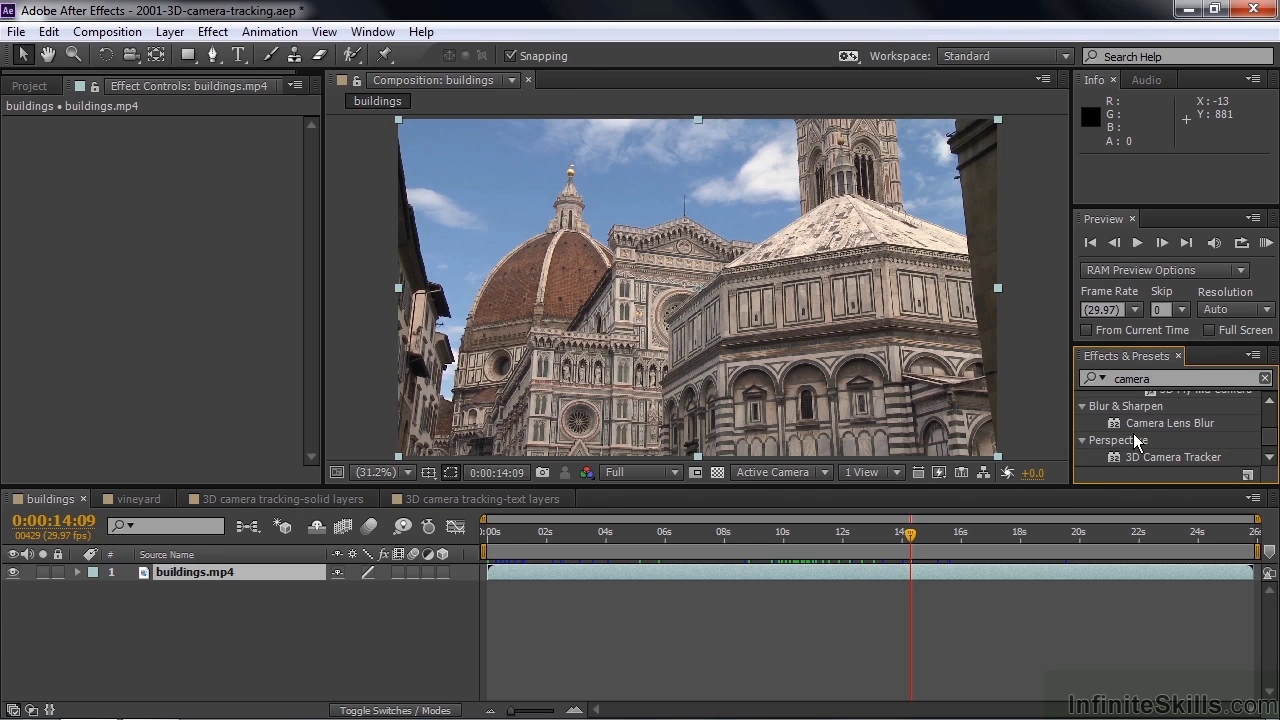
With buildings.mp4 selected, browse Effect > Perspective, then open the Tracker panel from Window
left_click(242, 574)
left_click(212, 31)
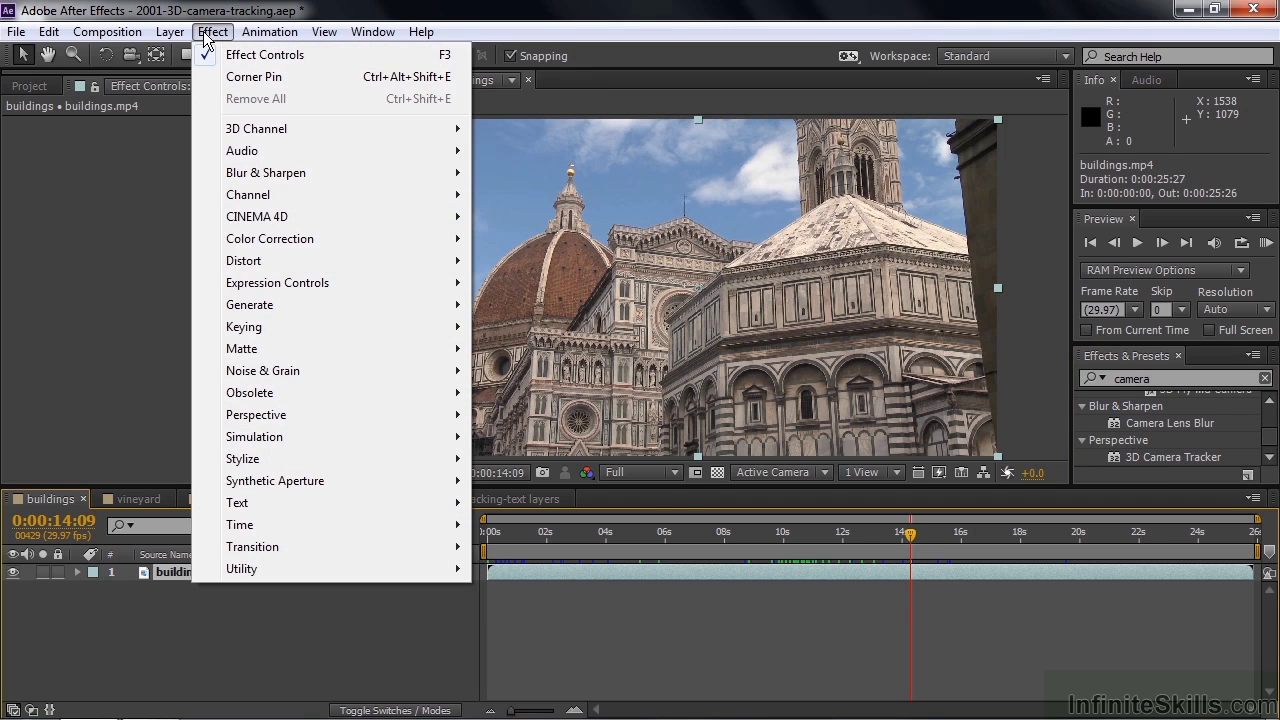
mouse_move(260, 418)
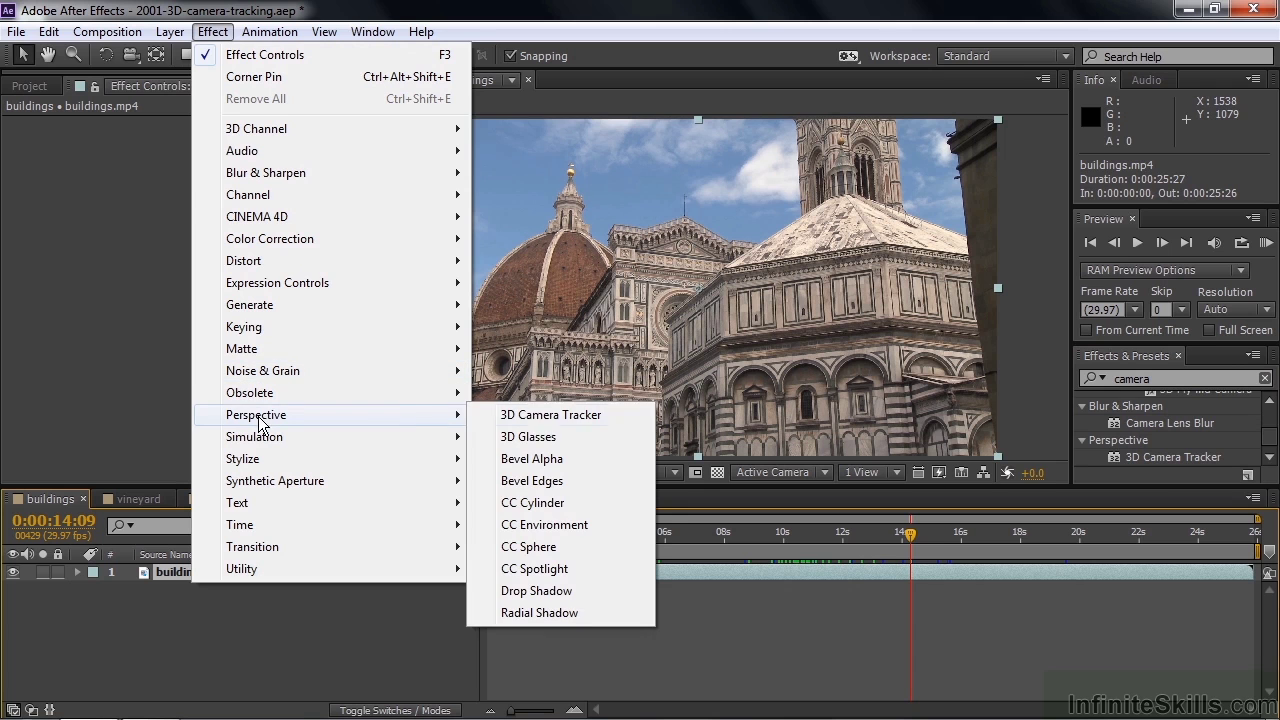
left_click(174, 573)
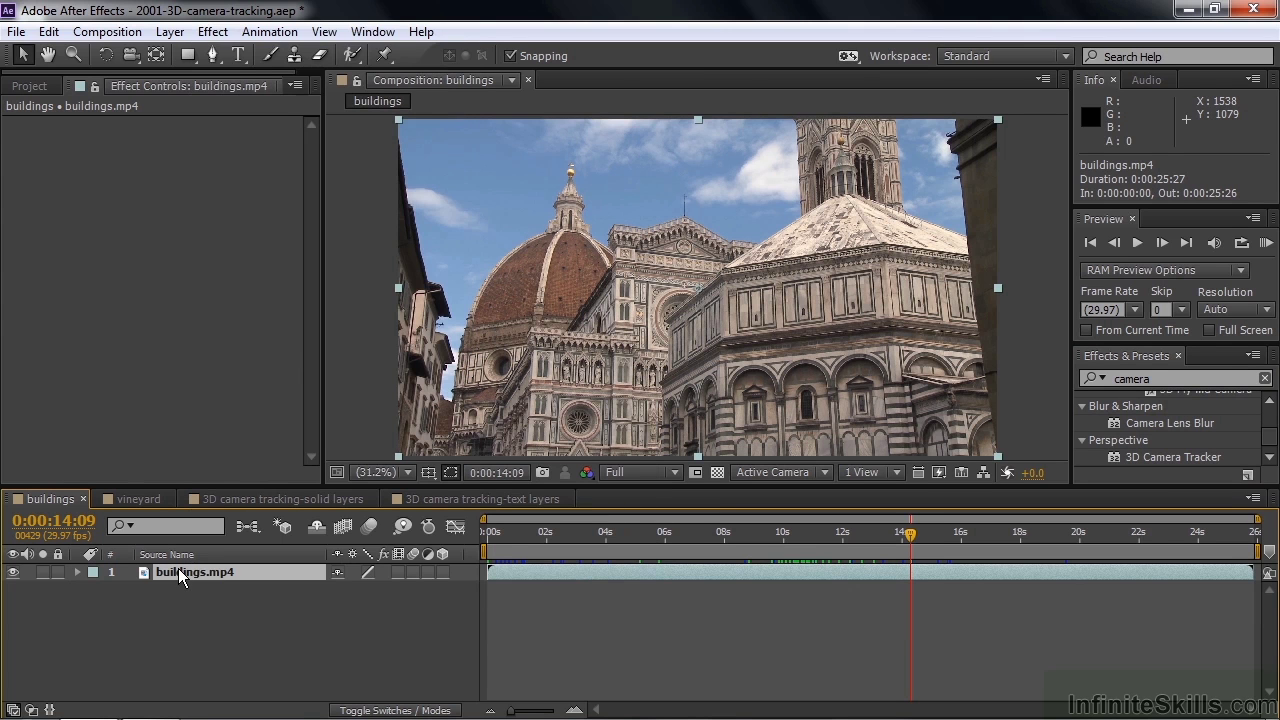
left_click(373, 31)
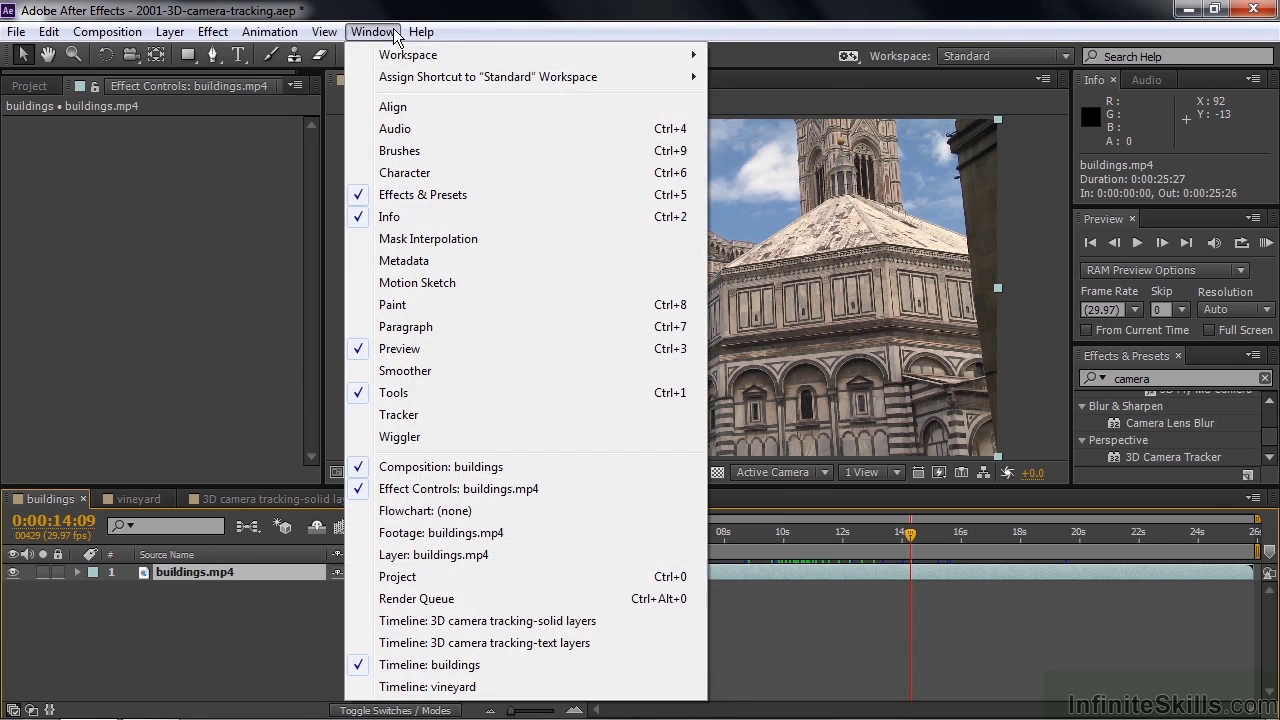
left_click(414, 414)
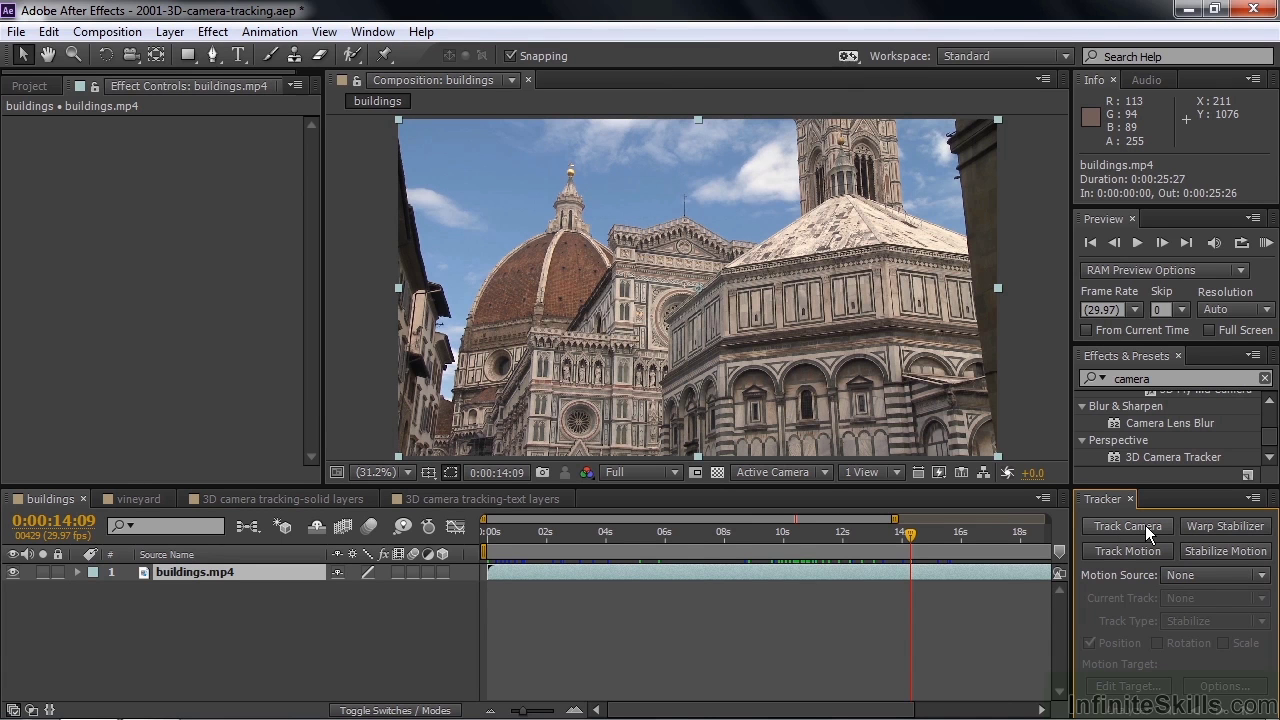
Apply 3D Camera Tracker to buildings.mp4 and let it solve the camera, averaging 0.18 pixels error
left_click_drag(1121, 460, 643, 571)
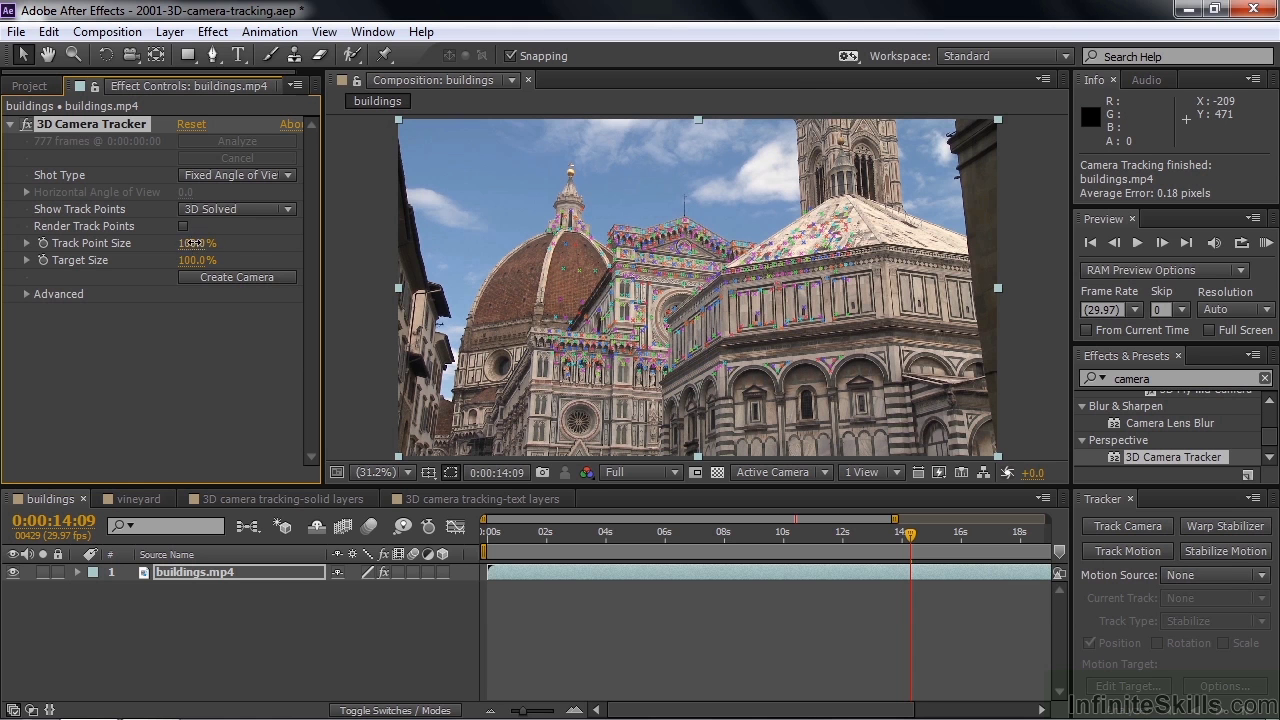
Set Track Point Size to 247%, preview create options for selected cathedral points, and check Shot Type
left_click_drag(195, 243, 344, 268)
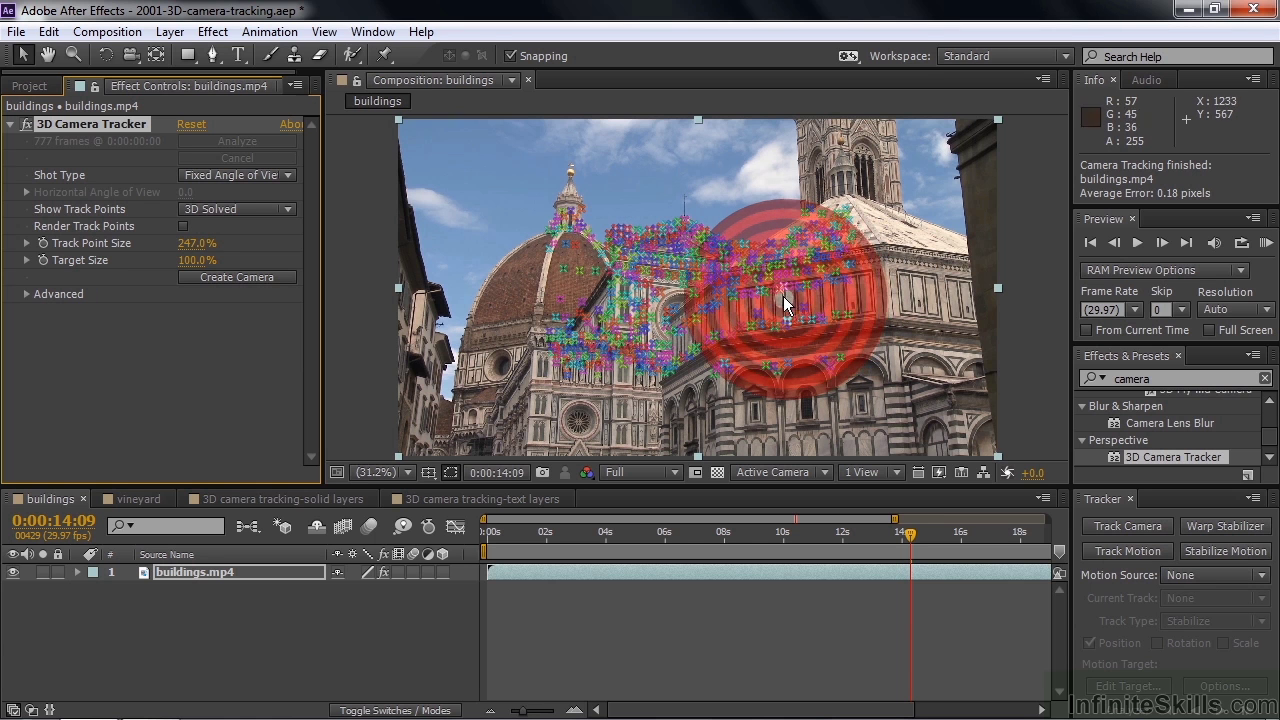
left_click(697, 341)
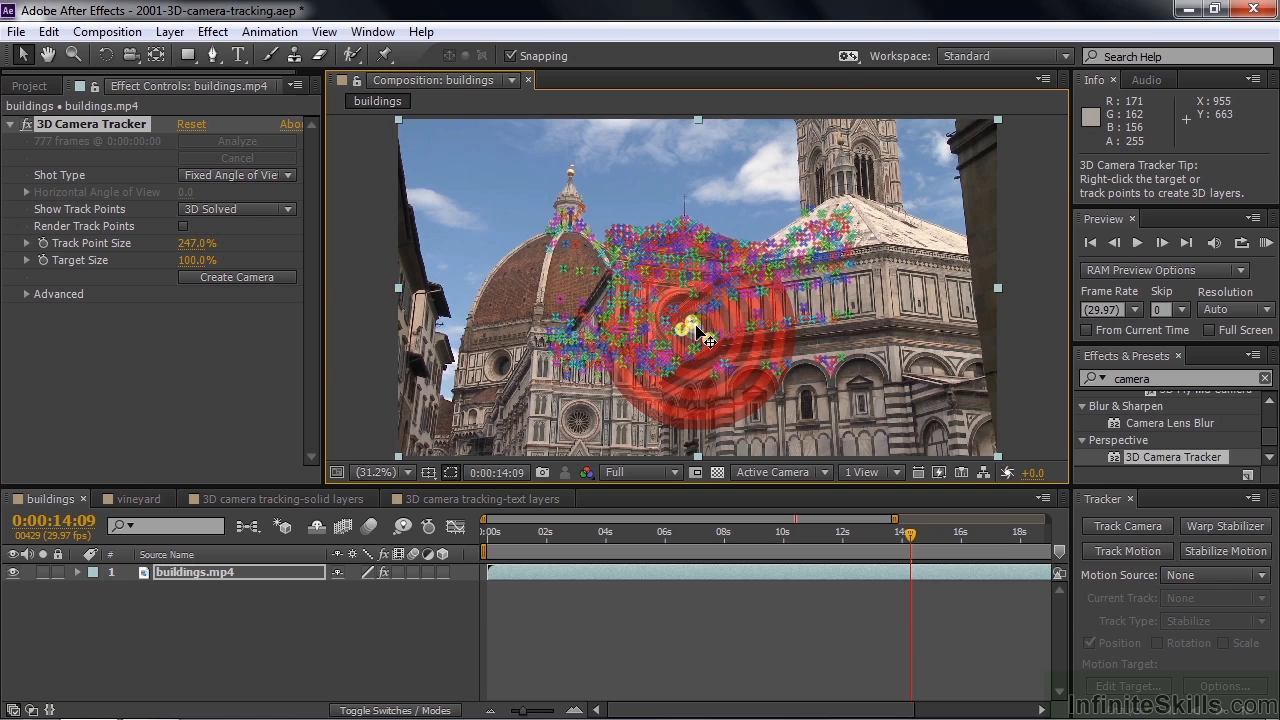
right_click(696, 327)
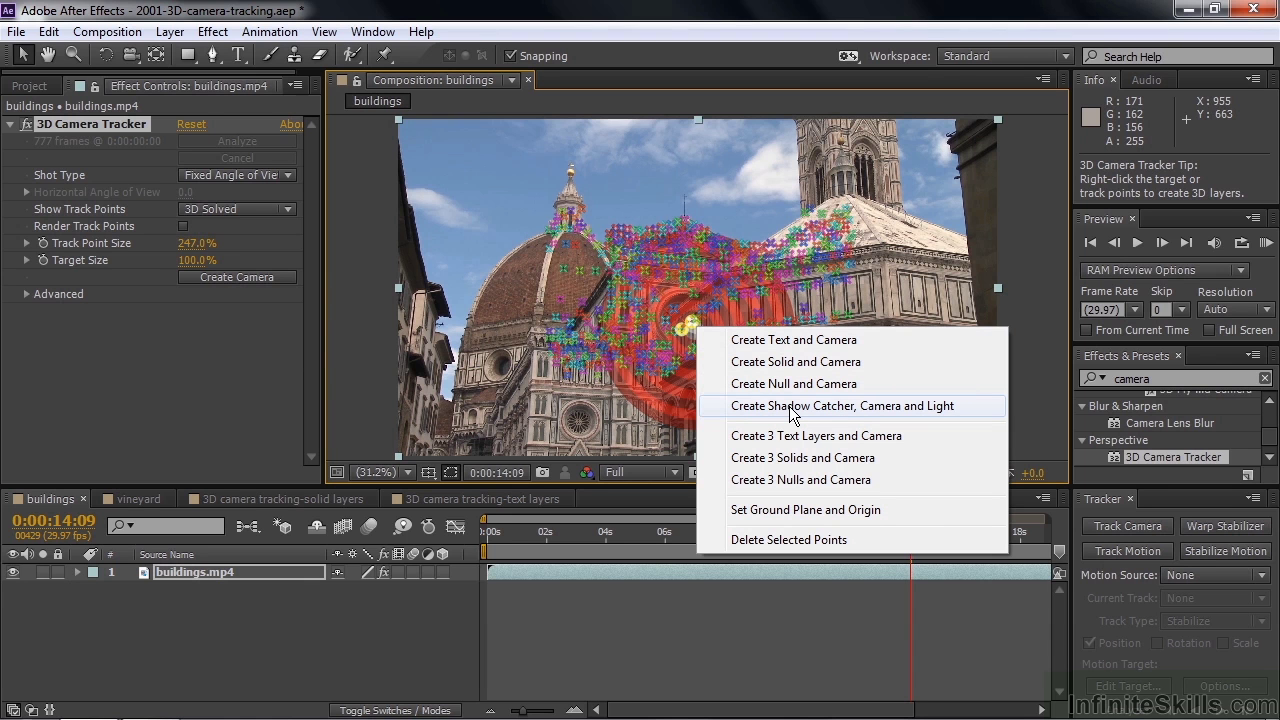
left_click(689, 318)
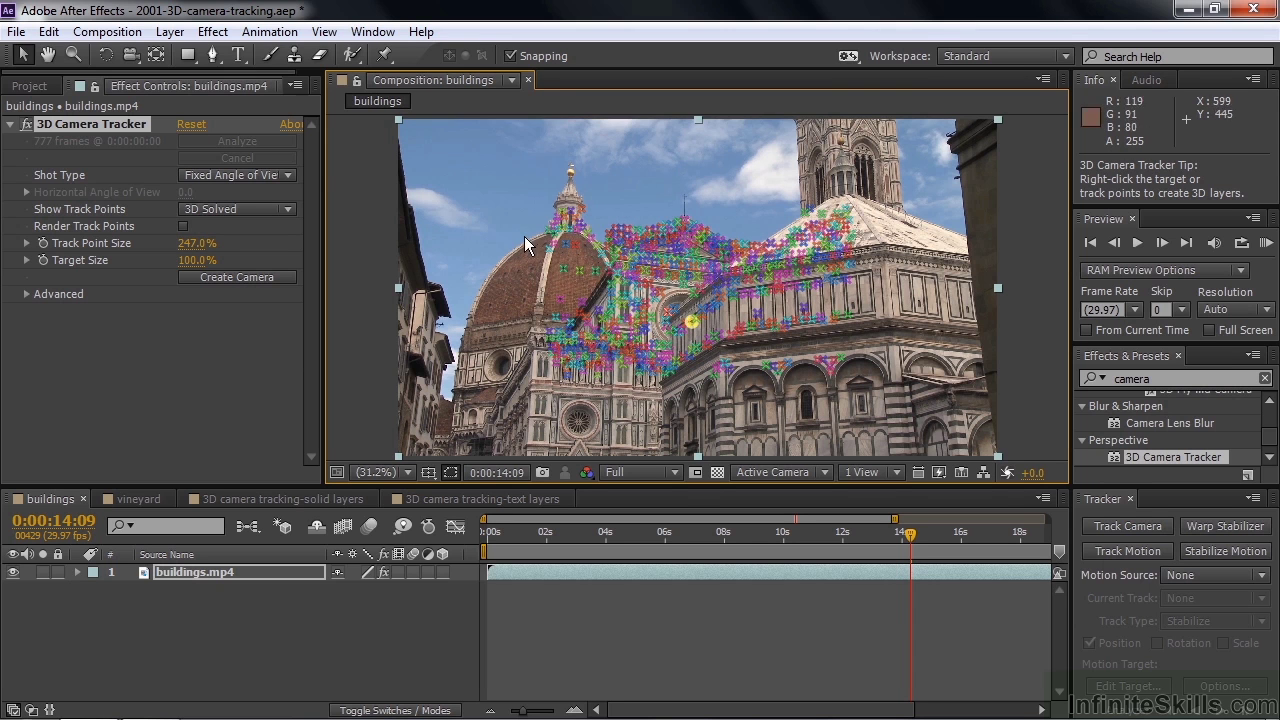
left_click(288, 175)
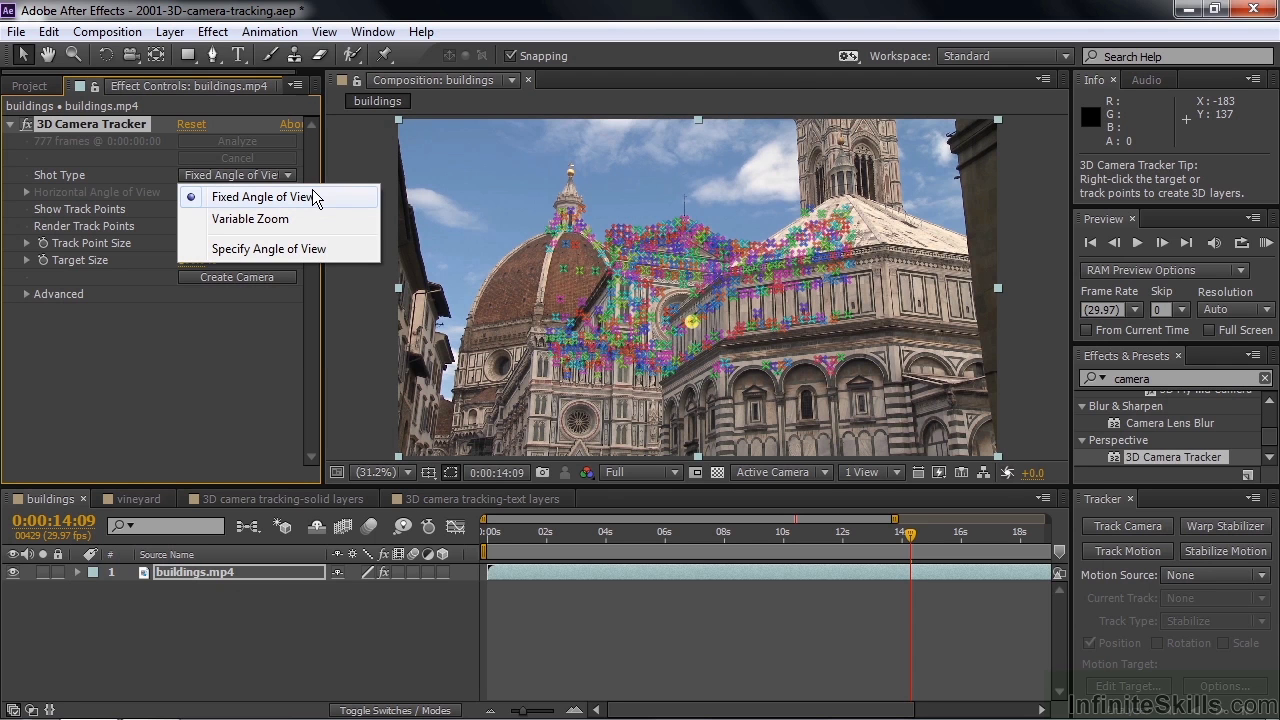
Expand the tracker's Advanced settings and review the Solve Method choices, keeping Auto Detect
left_click(44, 290)
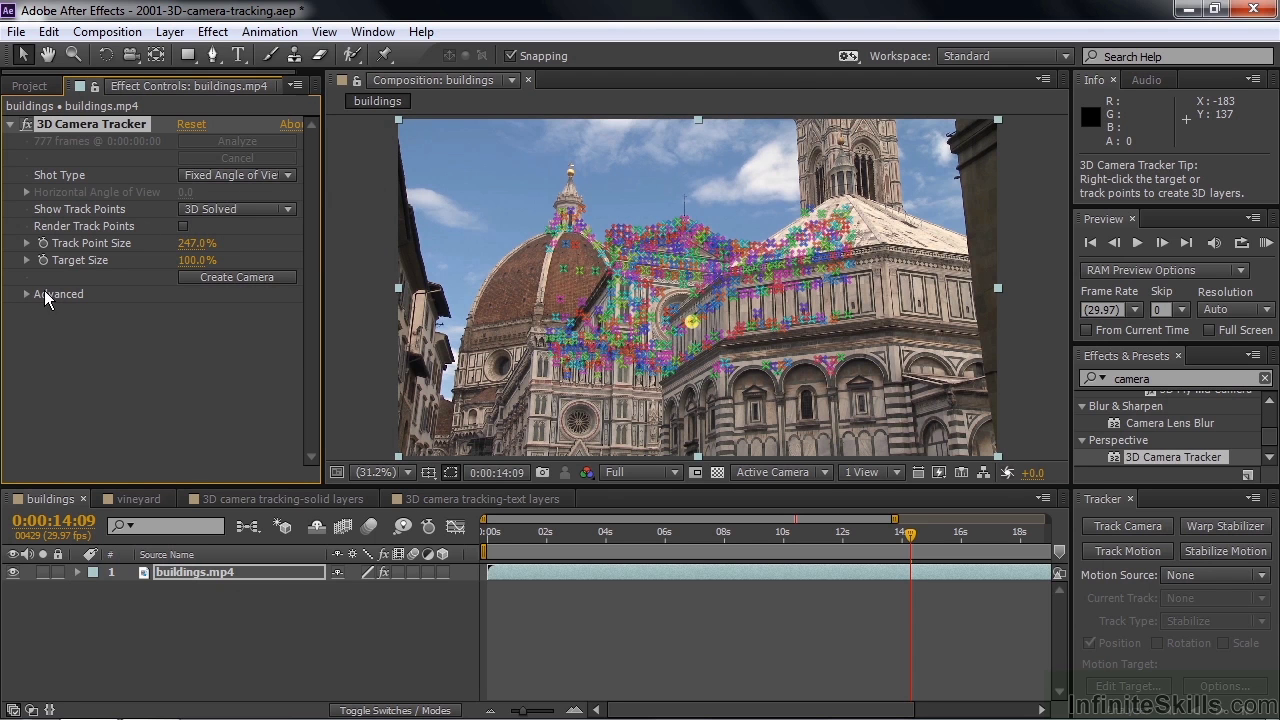
left_click(27, 294)
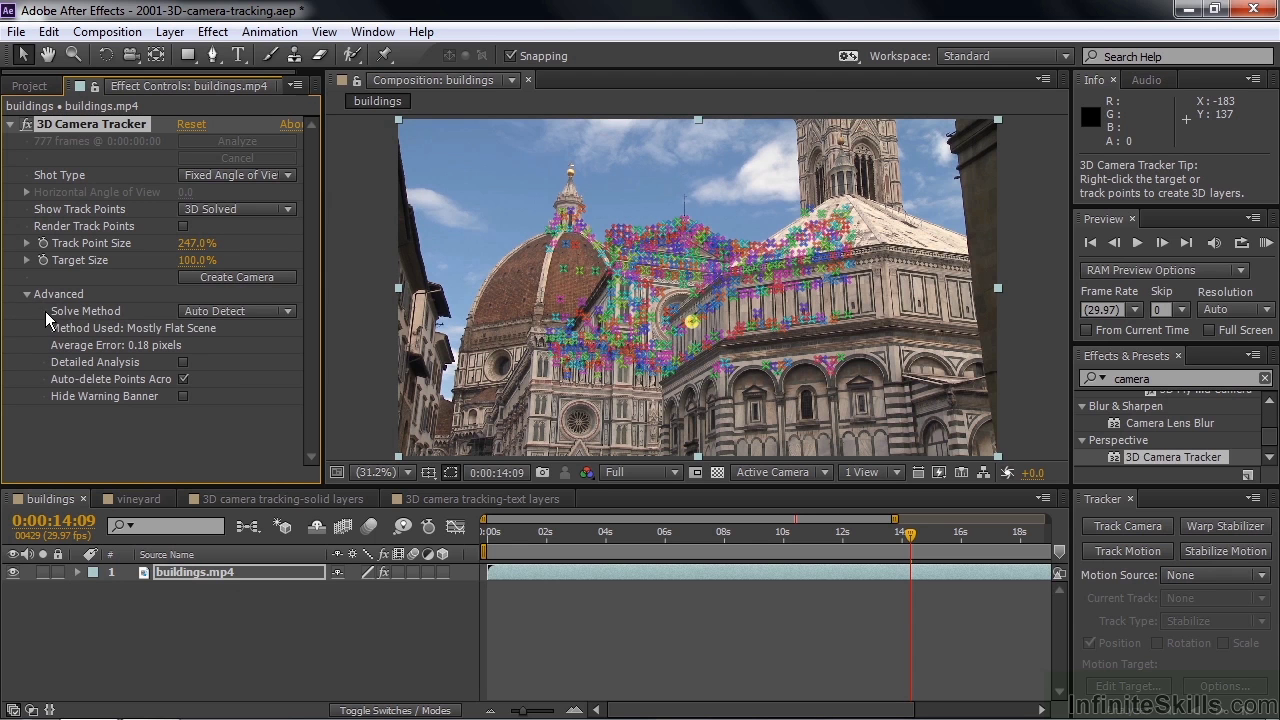
left_click(291, 311)
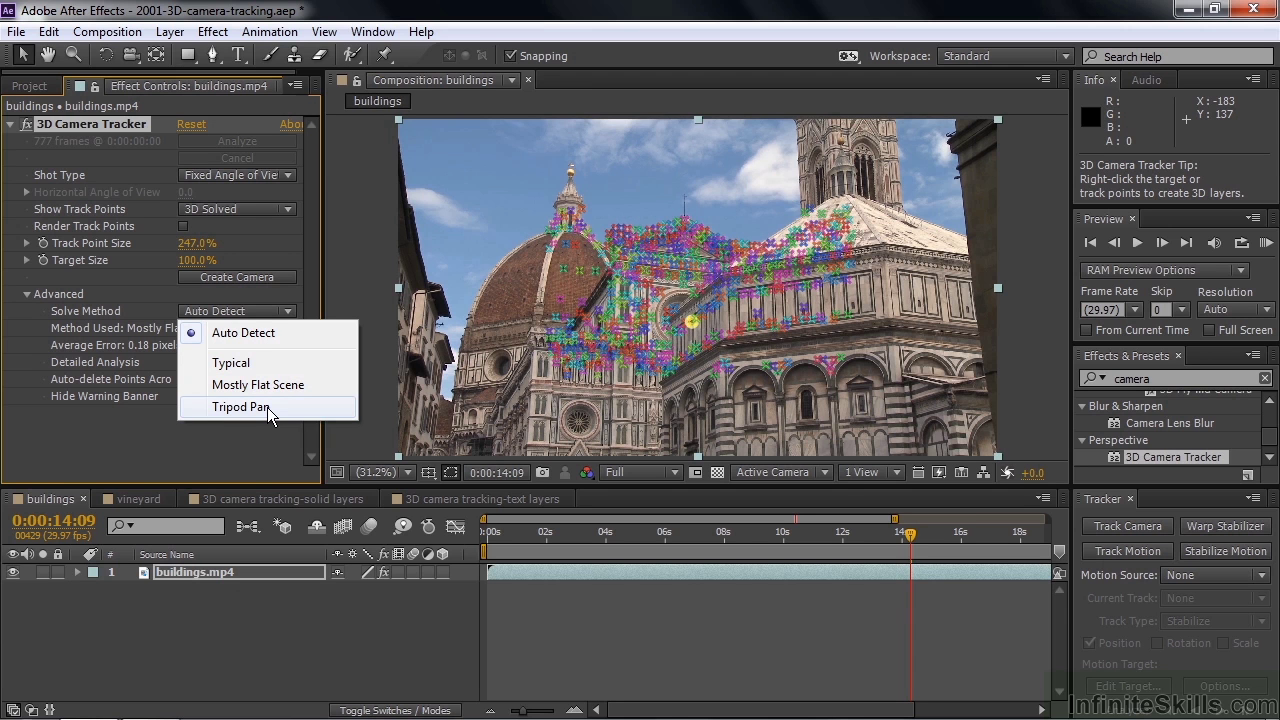
left_click(300, 334)
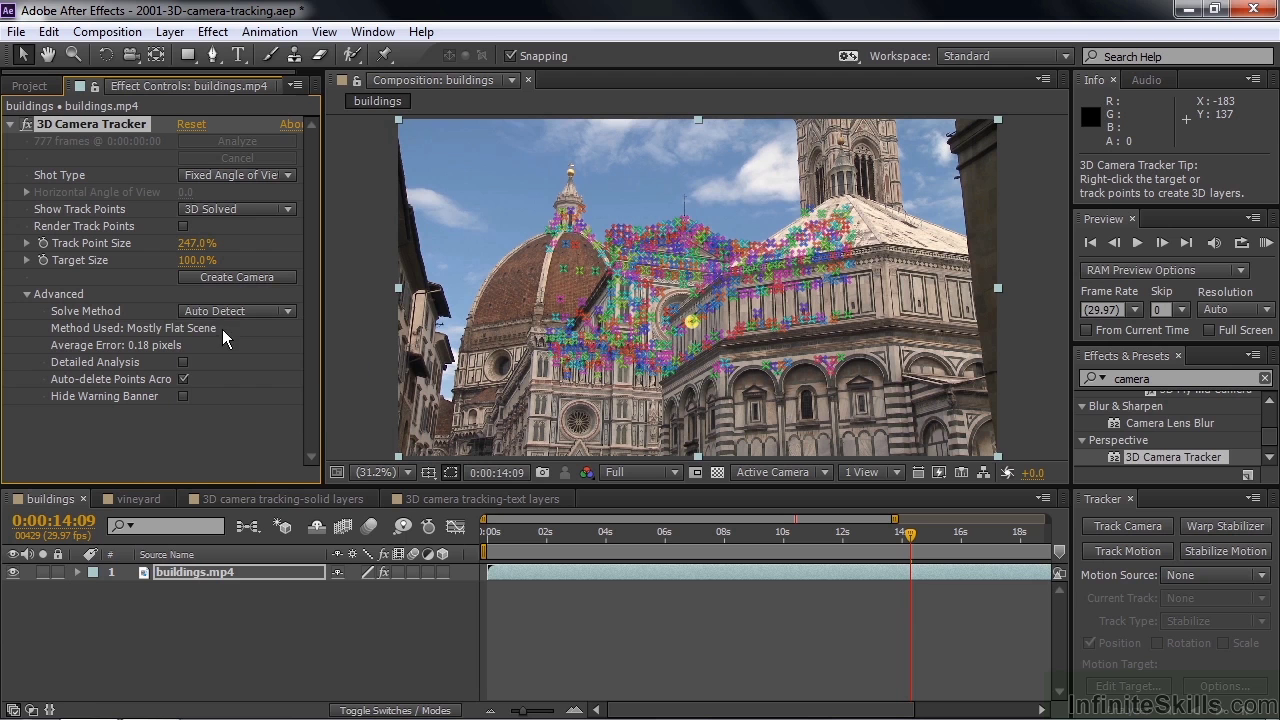
left_click(284, 312)
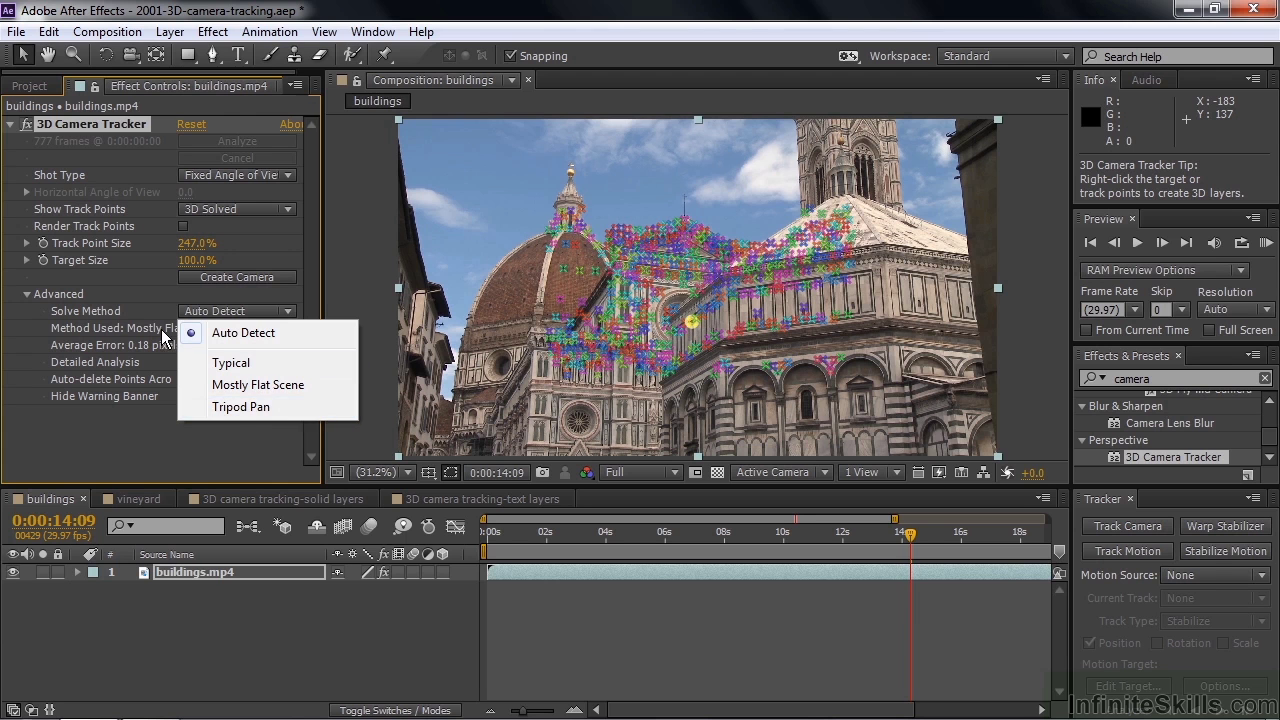
left_click(28, 323)
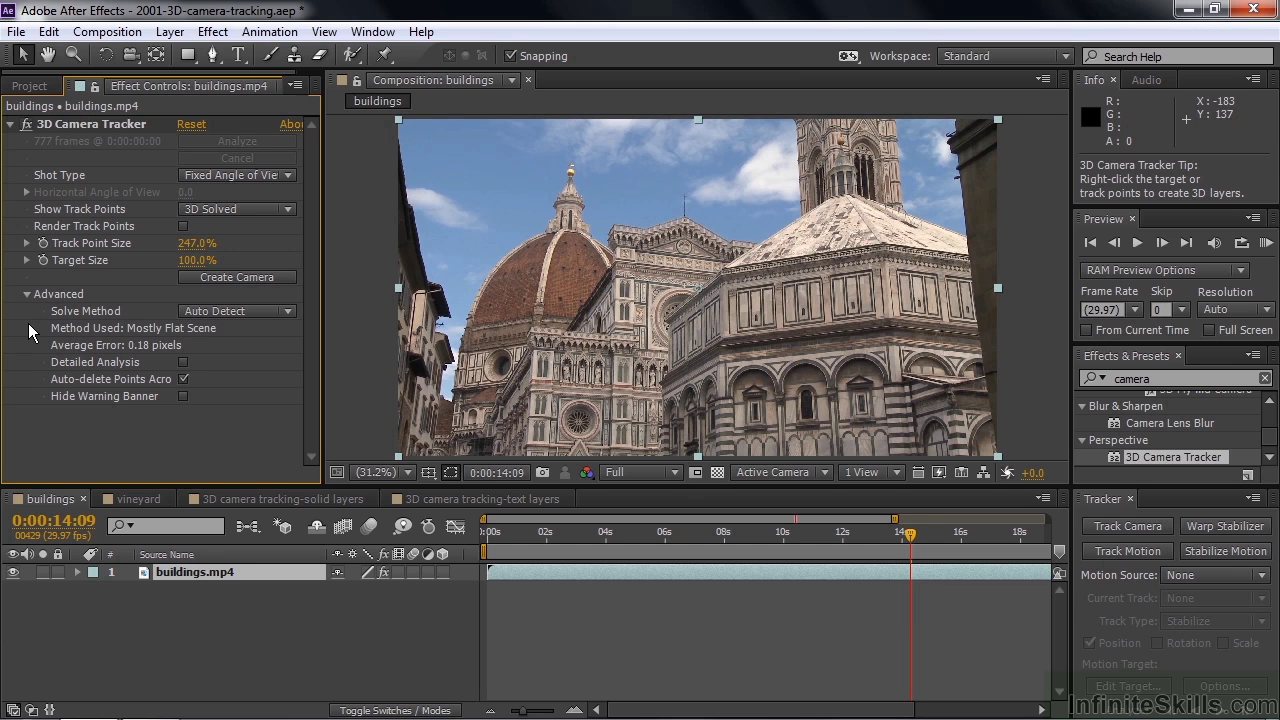
Show the track points over the footage, select the dome's cluster, then deselect it
left_click(124, 129)
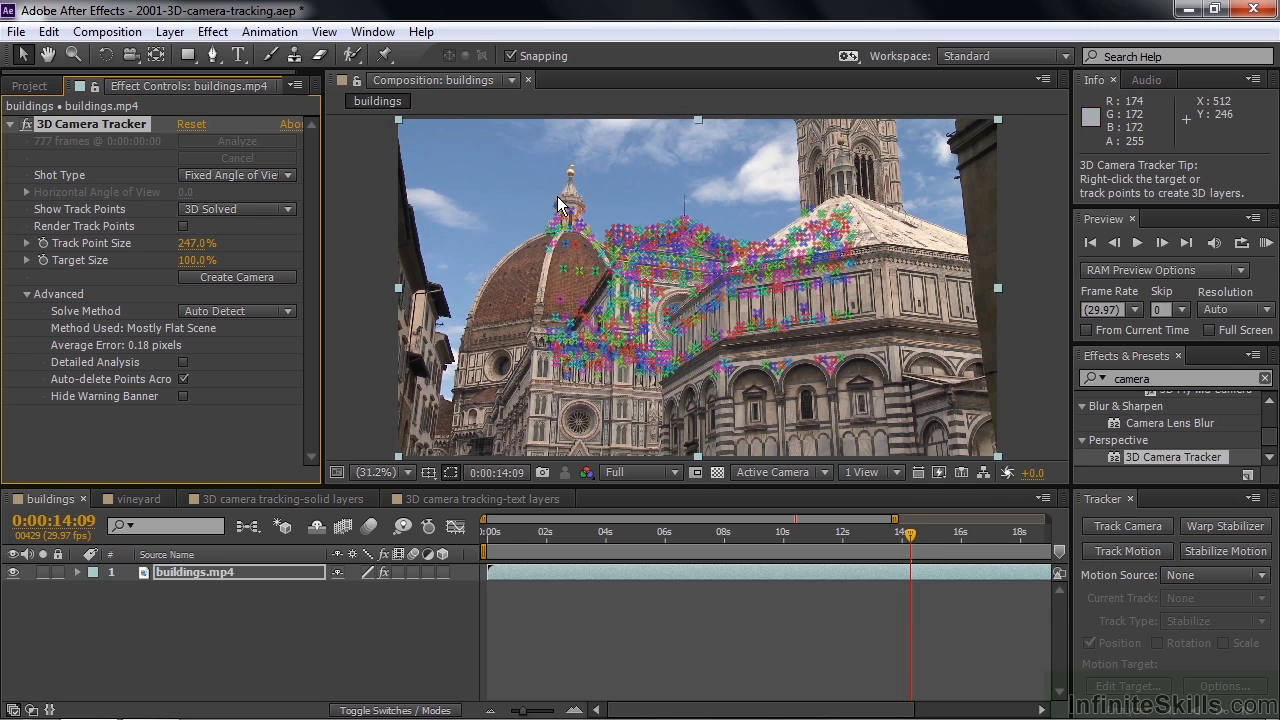
mouse_move(560, 268)
left_mouse_down()
mouse_move(545, 215)
mouse_move(656, 142)
mouse_move(557, 143)
mouse_move(545, 250)
left_mouse_up()
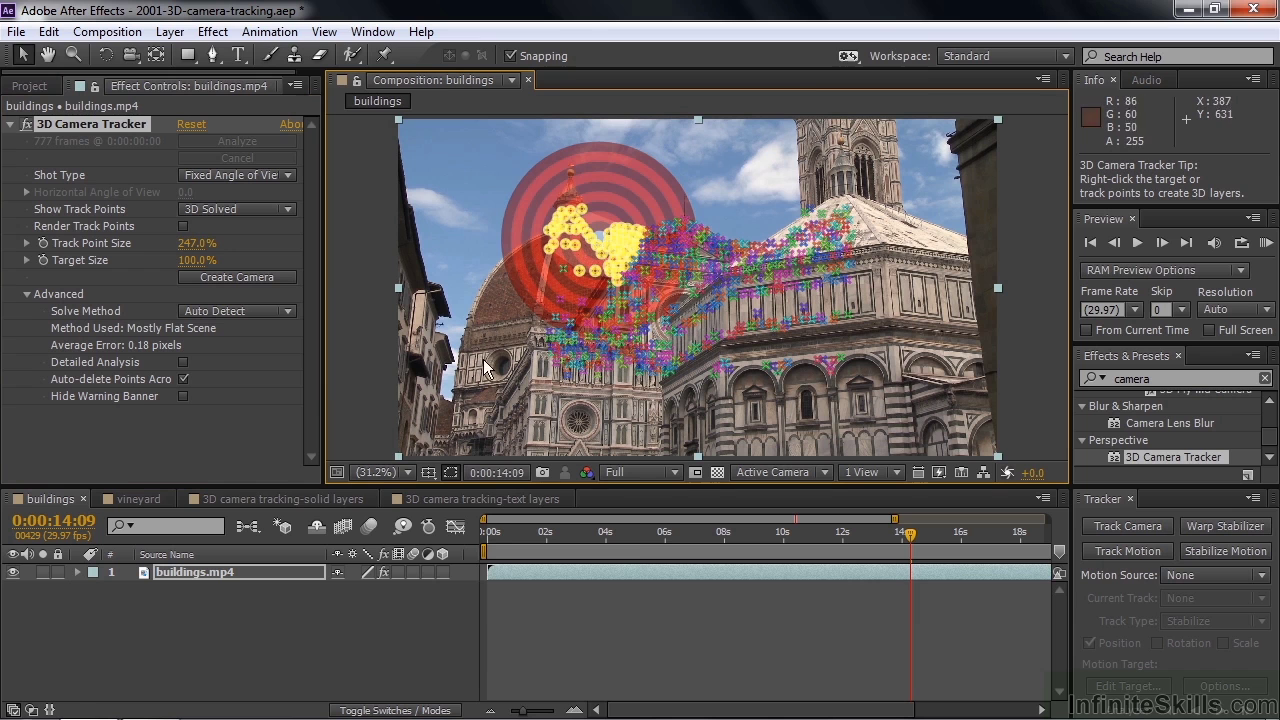
left_click(130, 374)
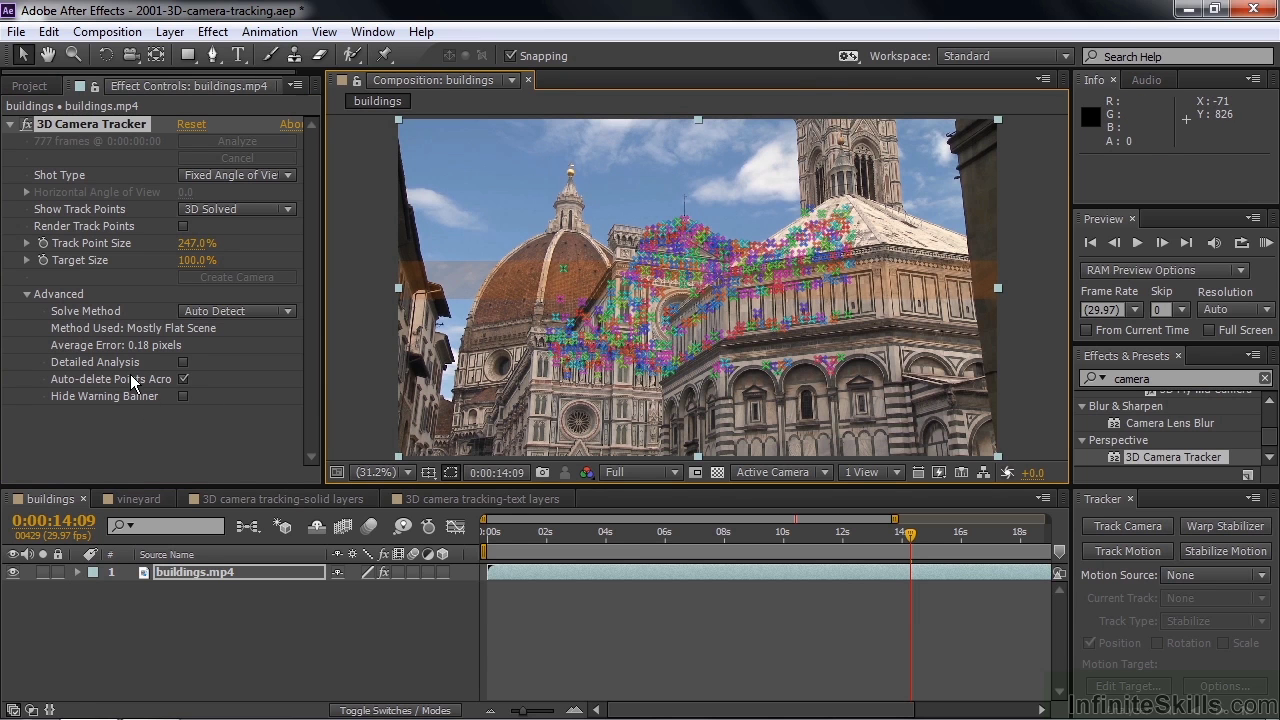